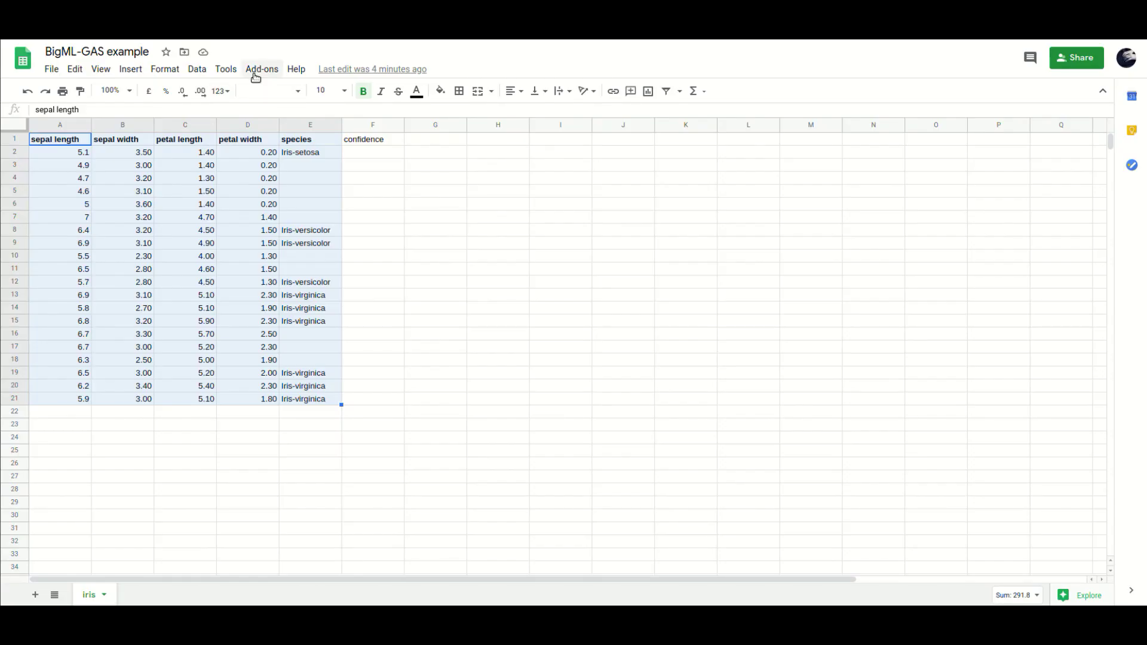
# Start the BigML add-on on the iris sheet and predict species with the iris model.
pyautogui.click(259, 70)
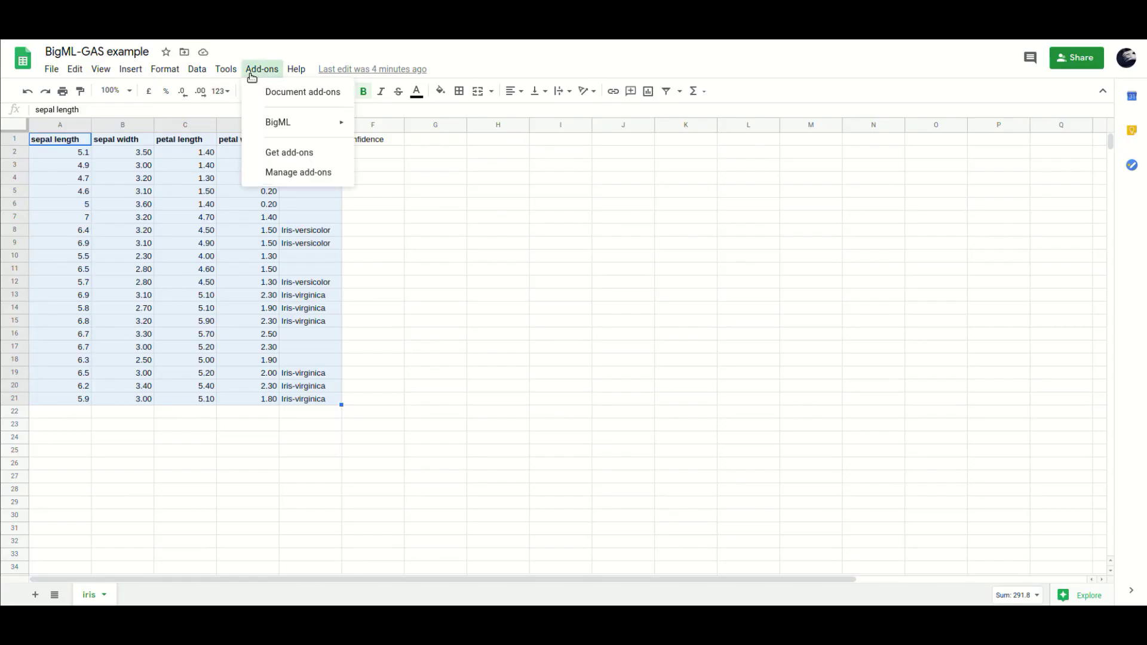
pyautogui.moveTo(274, 125)
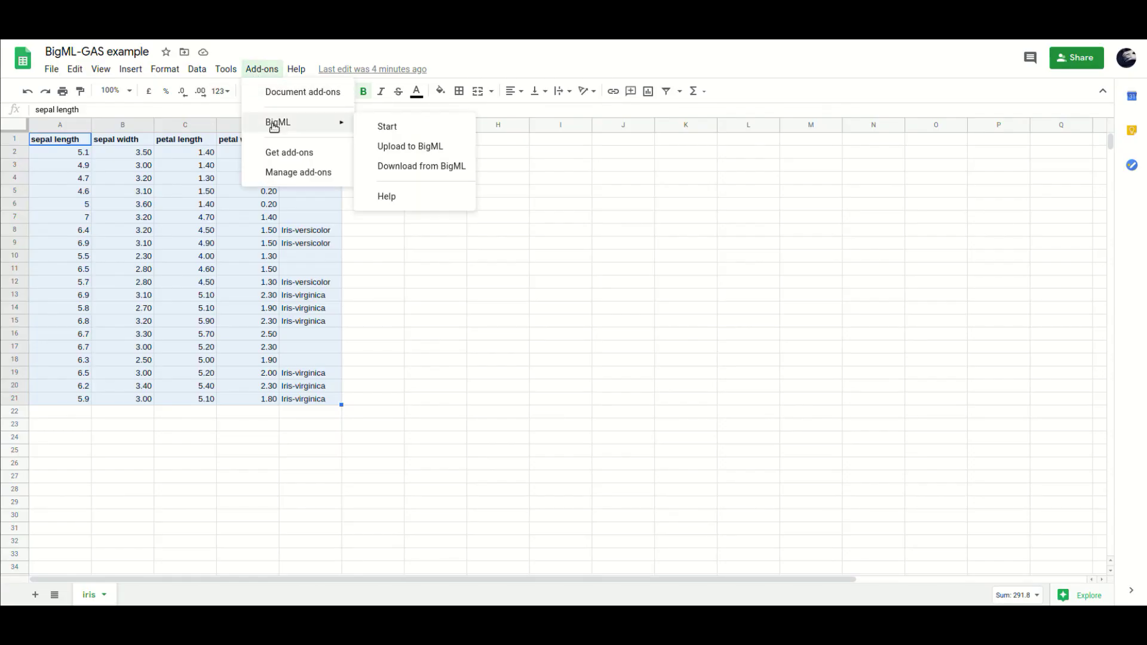
pyautogui.click(409, 127)
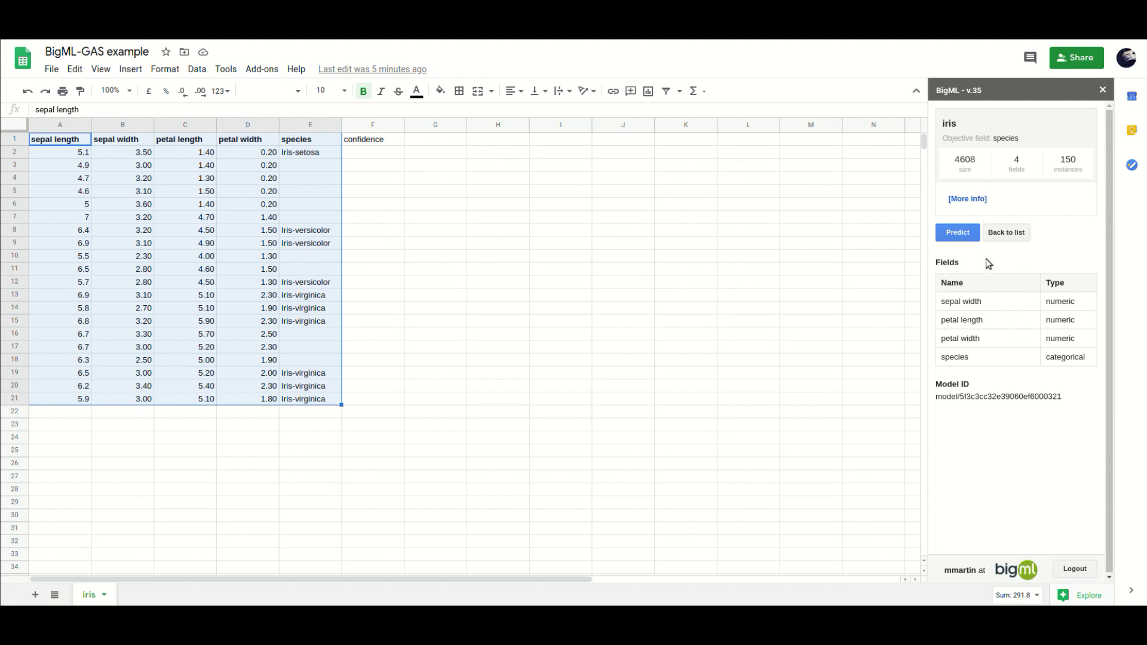
pyautogui.click(963, 238)
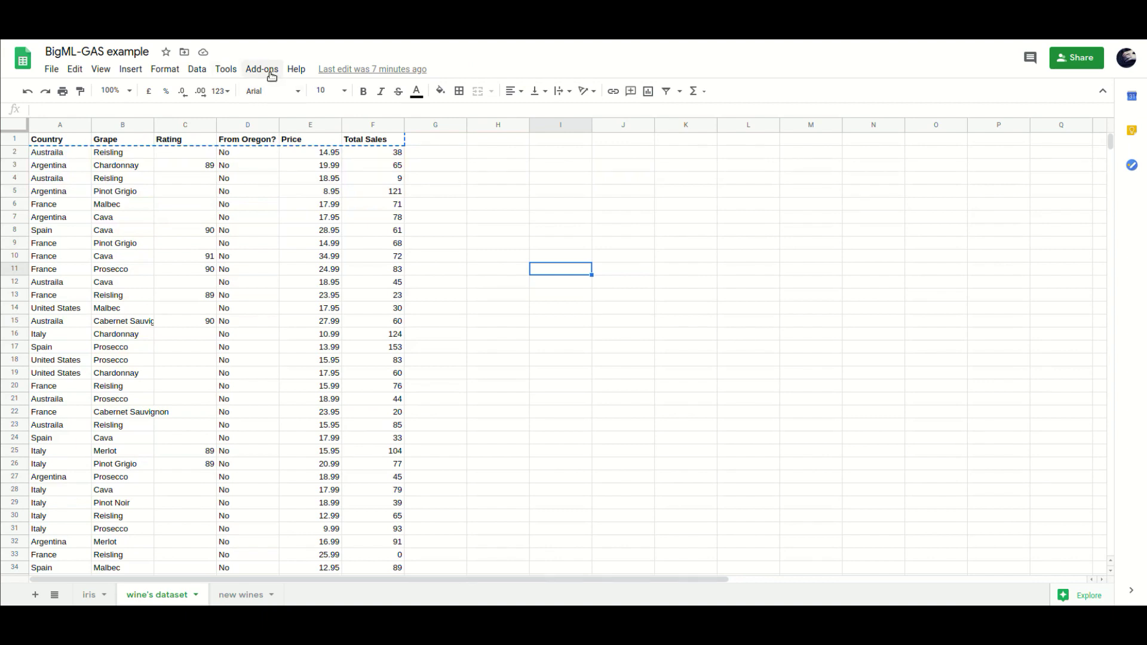
# Upload the wine's dataset sheet to My account on BigML.
pyautogui.click(268, 72)
pyautogui.moveTo(294, 123)
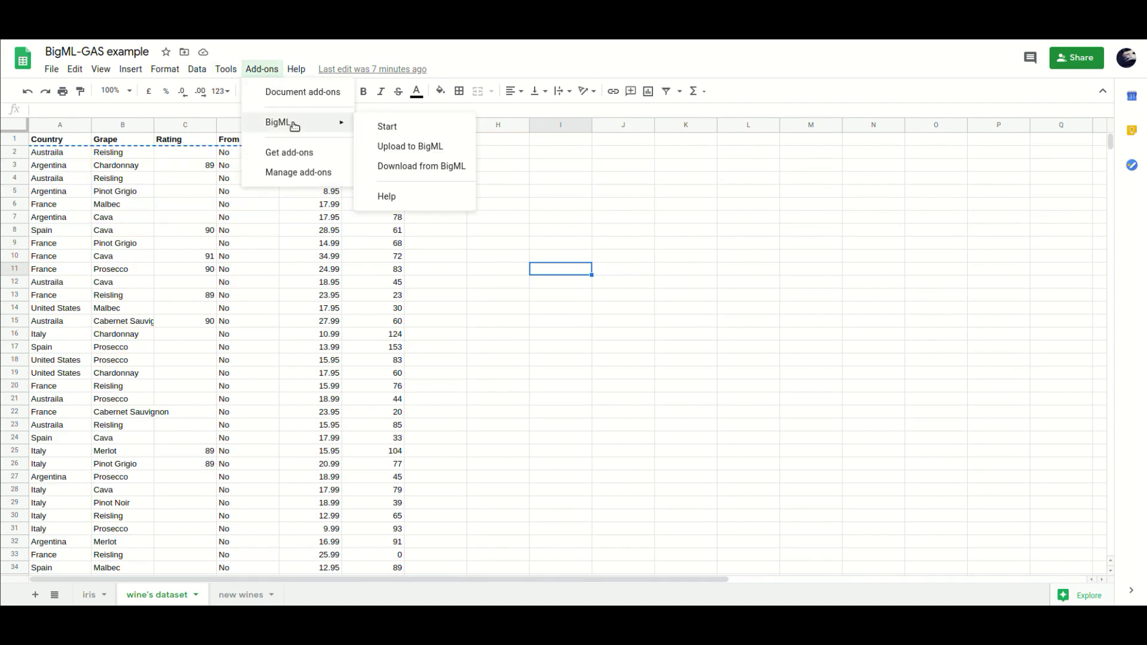
pyautogui.click(403, 147)
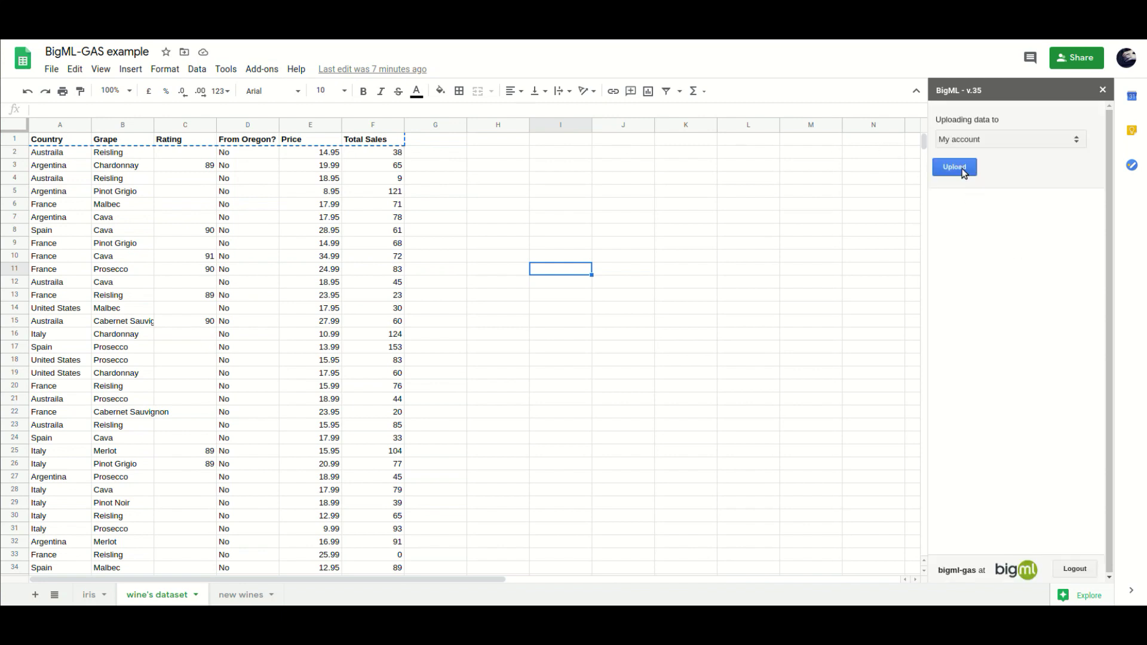
pyautogui.click(959, 168)
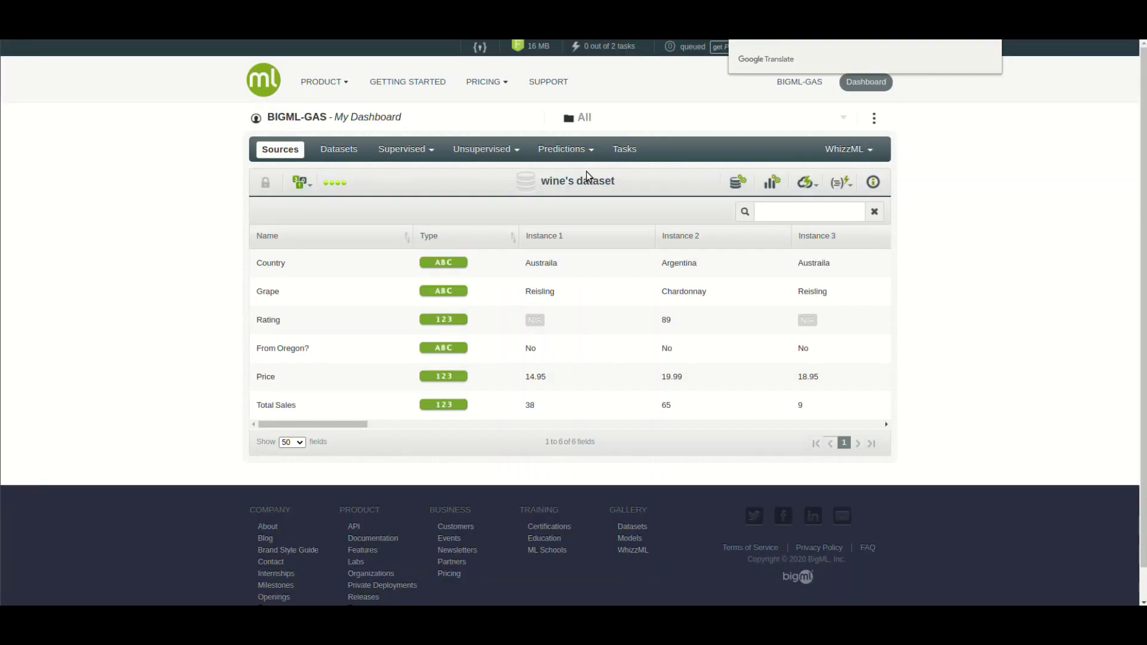
# Make a 1-click dataset from the wine's dataset source, then a 1-click Total Sales model.
pyautogui.click(803, 182)
pyautogui.click(791, 206)
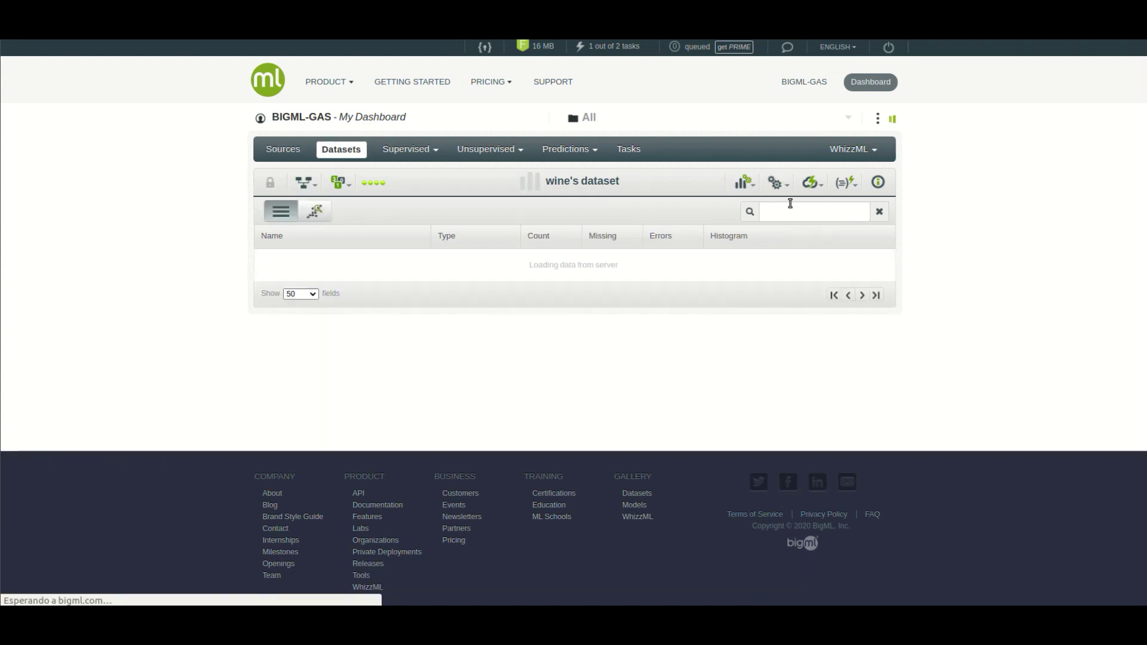
pyautogui.click(806, 182)
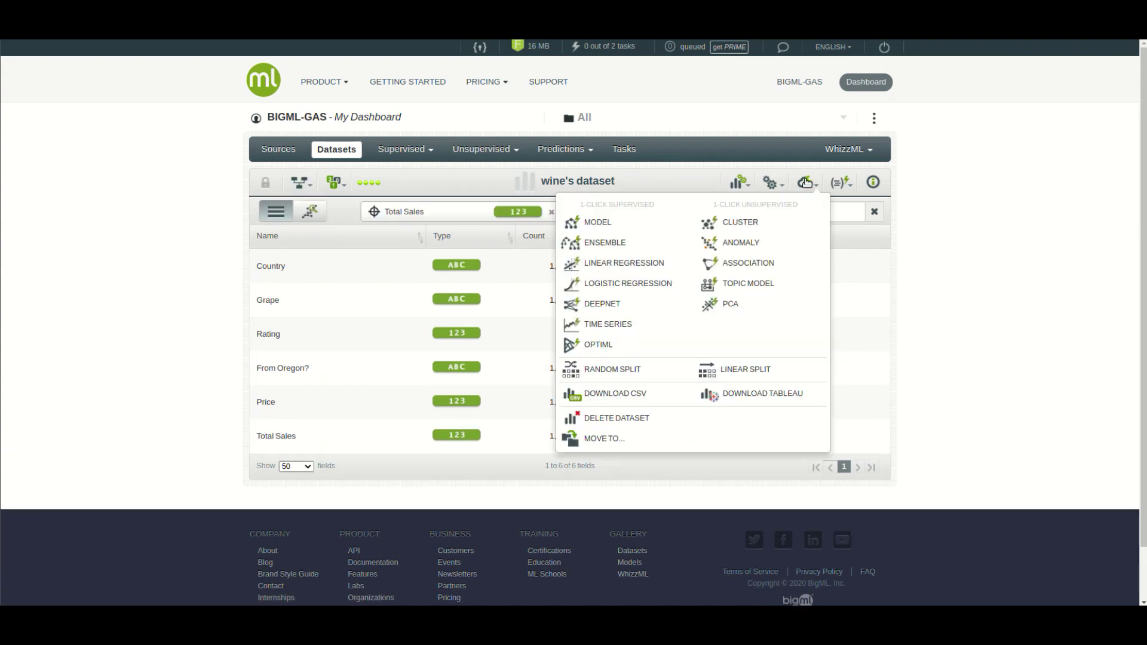
pyautogui.click(644, 223)
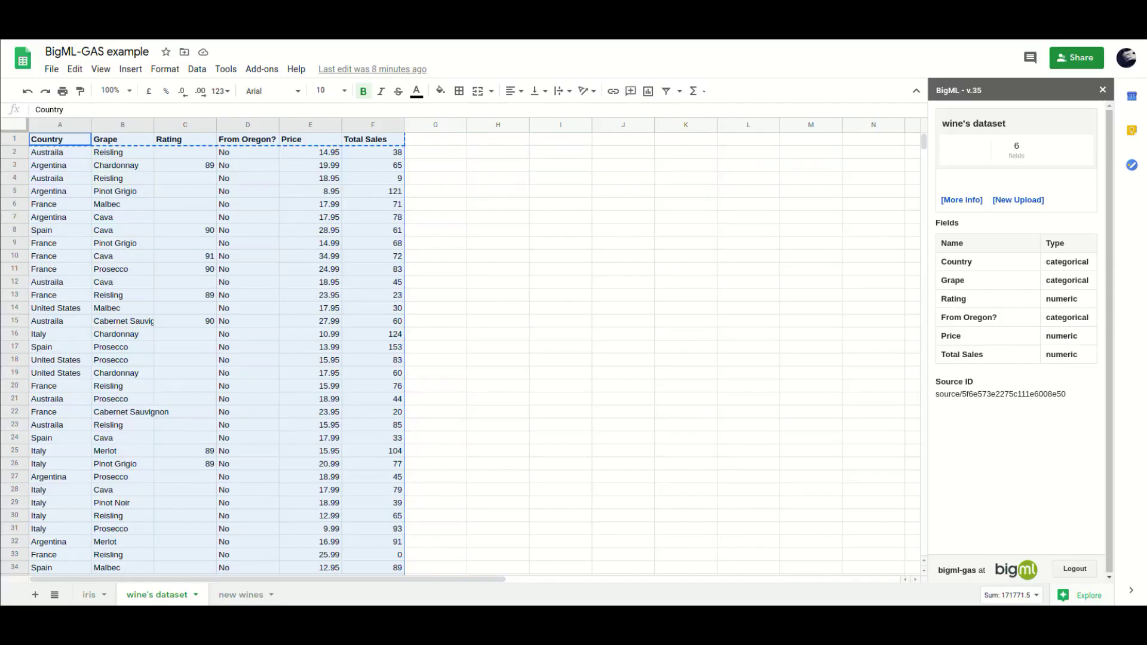
# On the new wines tab, predict Total Sales with the wine's dataset model in BigML.
pyautogui.click(242, 595)
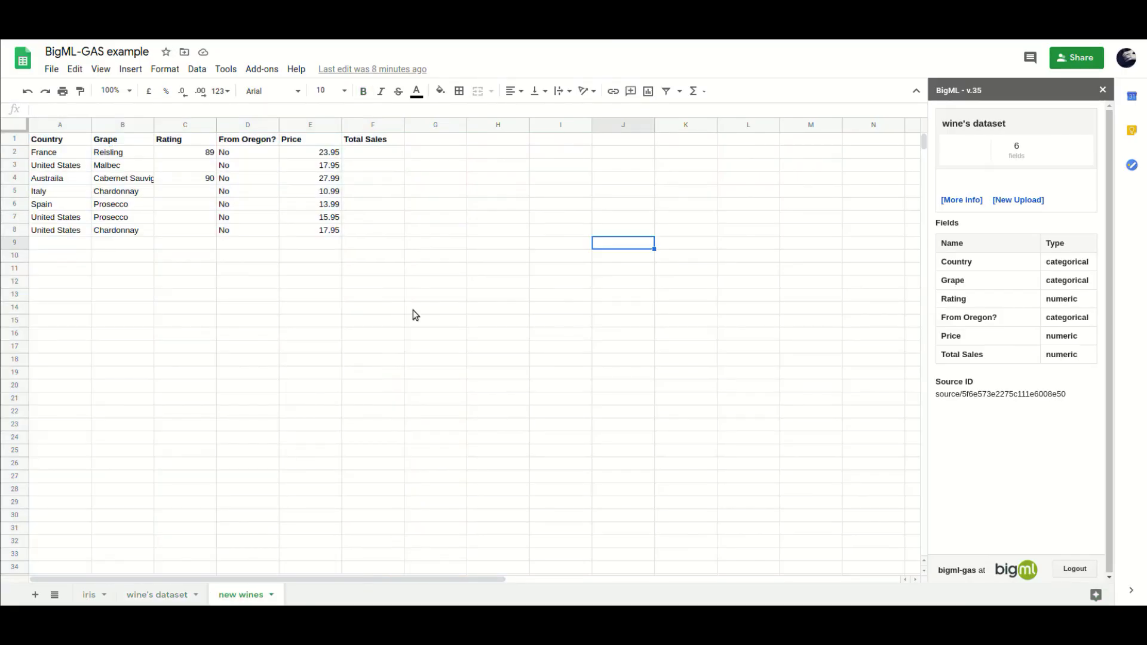
pyautogui.click(1103, 90)
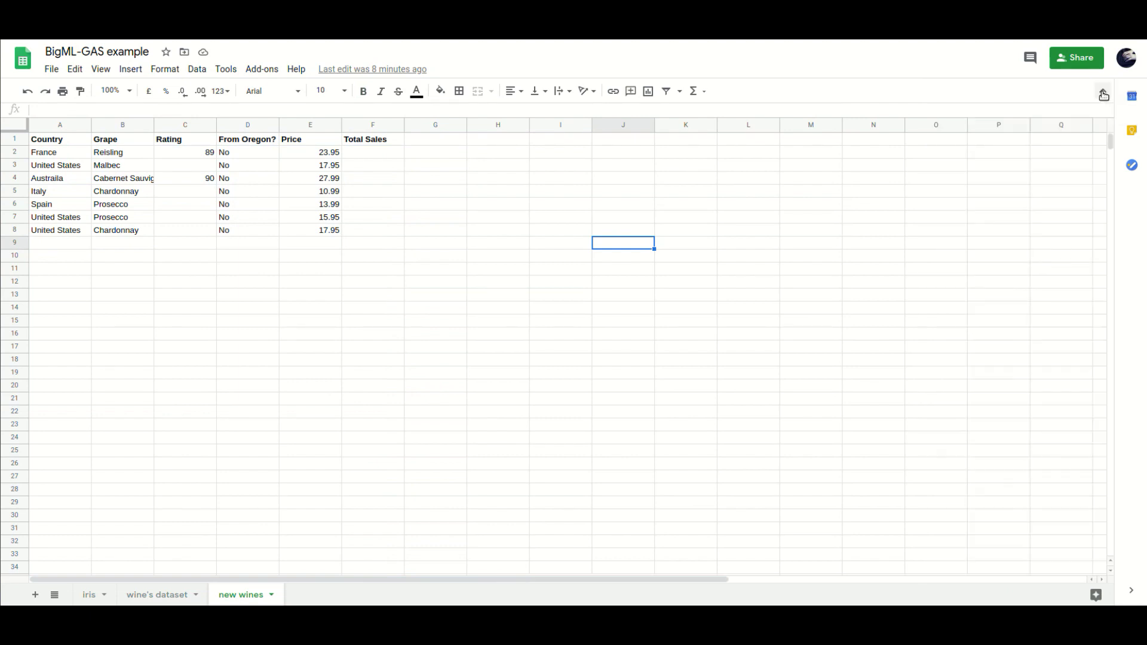
pyautogui.click(249, 69)
pyautogui.moveTo(299, 125)
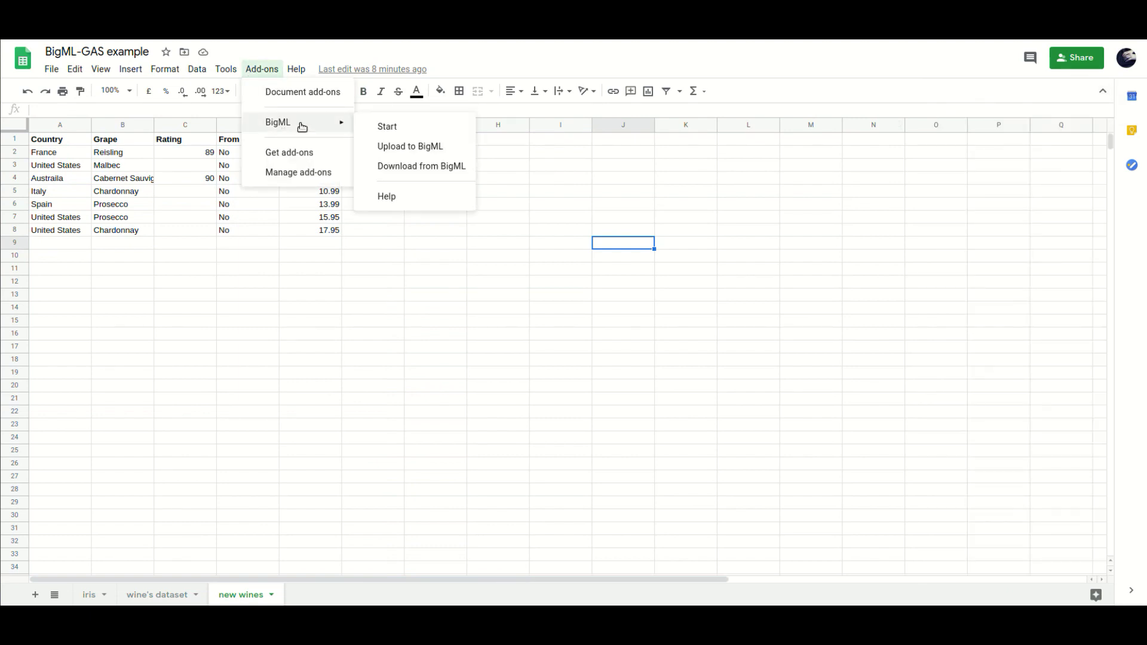
pyautogui.click(406, 127)
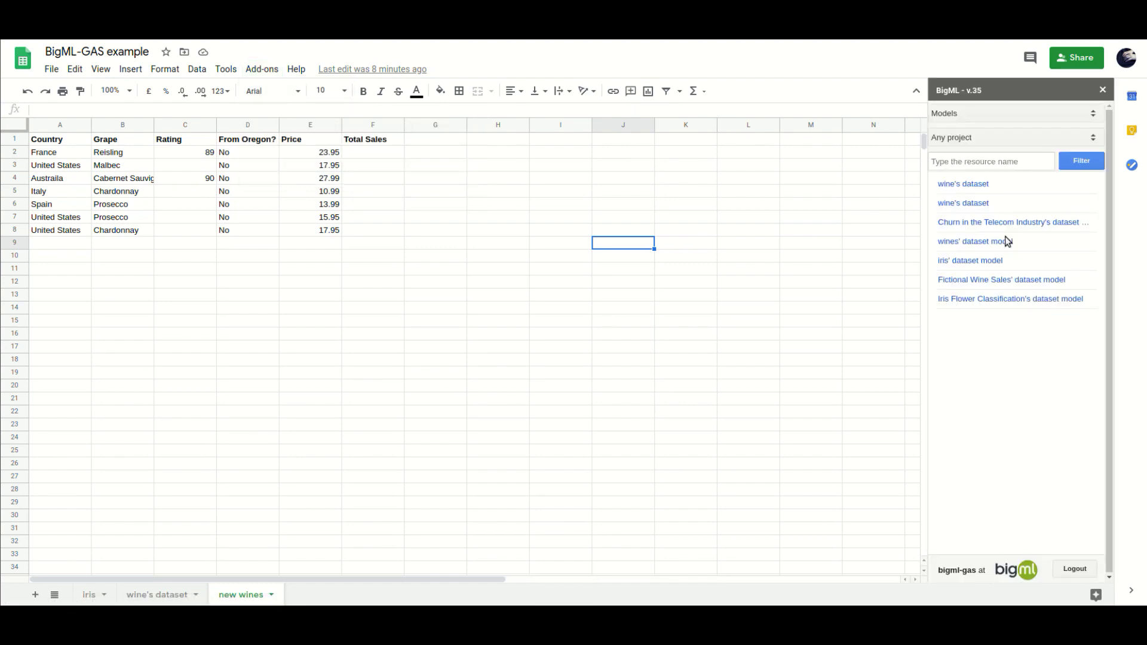
pyautogui.click(982, 187)
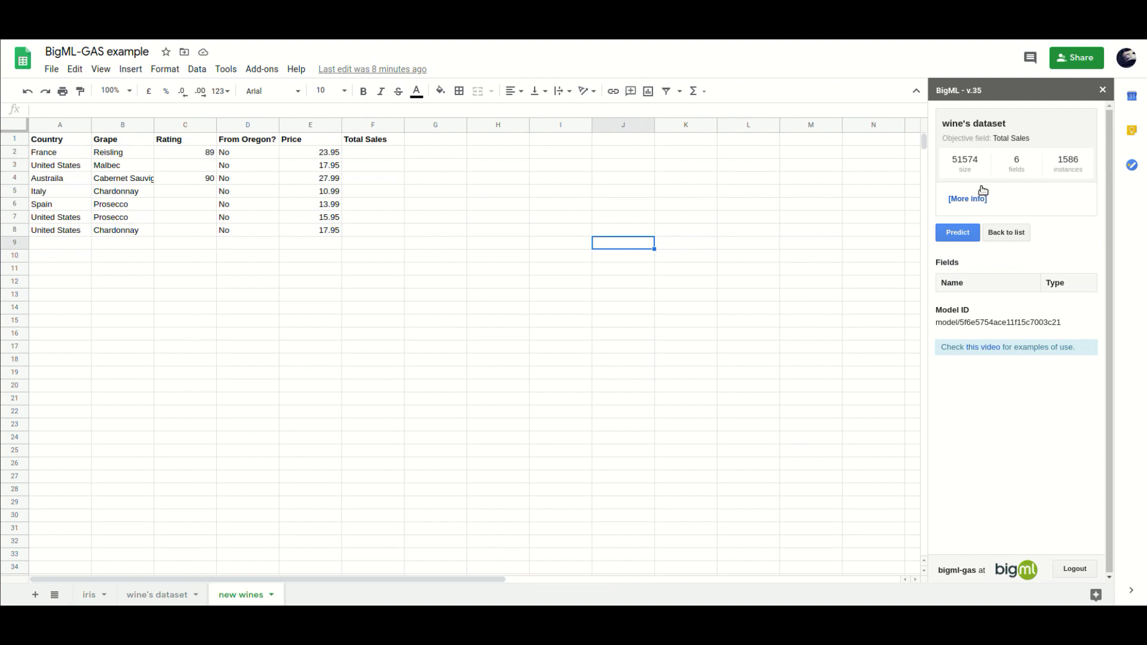
pyautogui.click(959, 234)
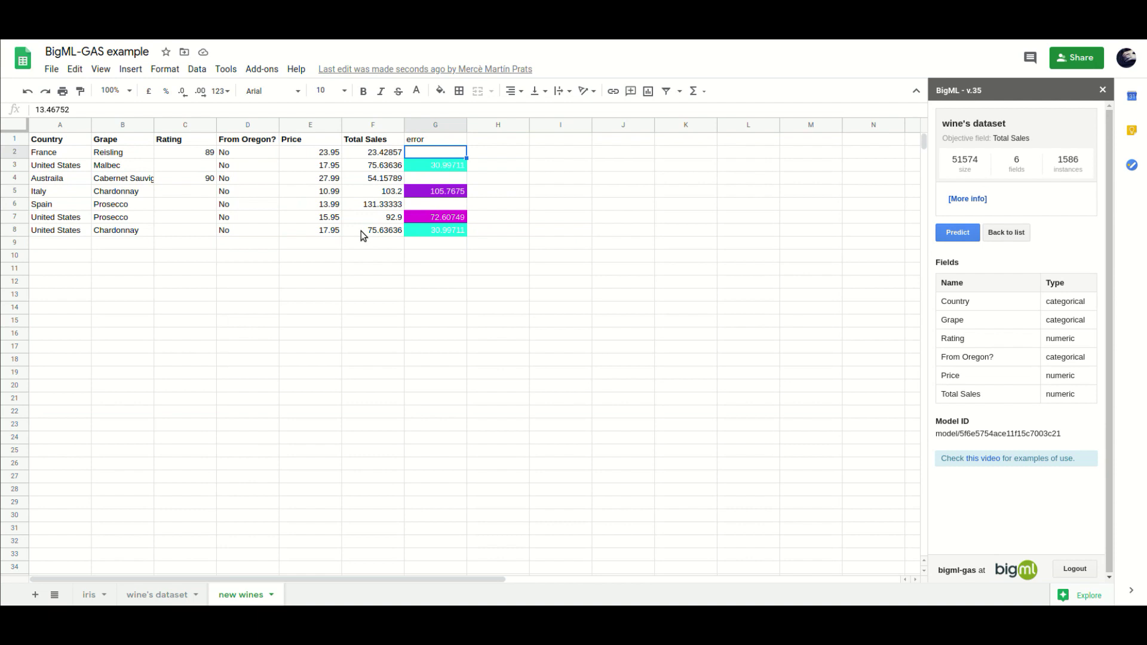
# Download the diabetes' dataset from BigML into a new sheet.
pyautogui.click(1104, 89)
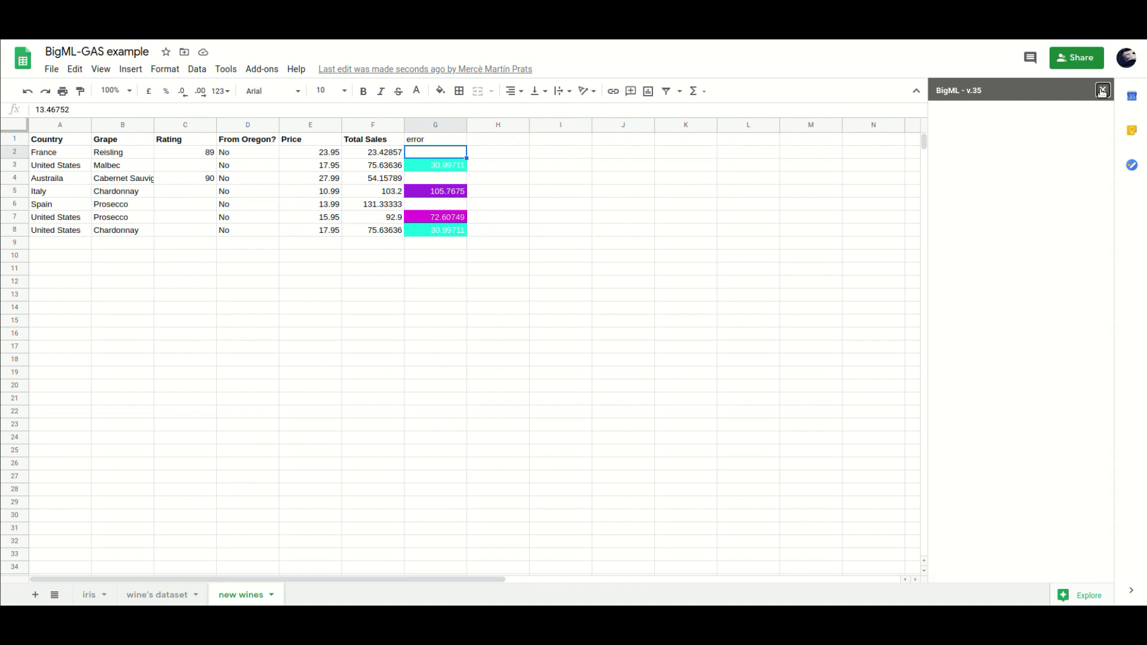
pyautogui.click(252, 71)
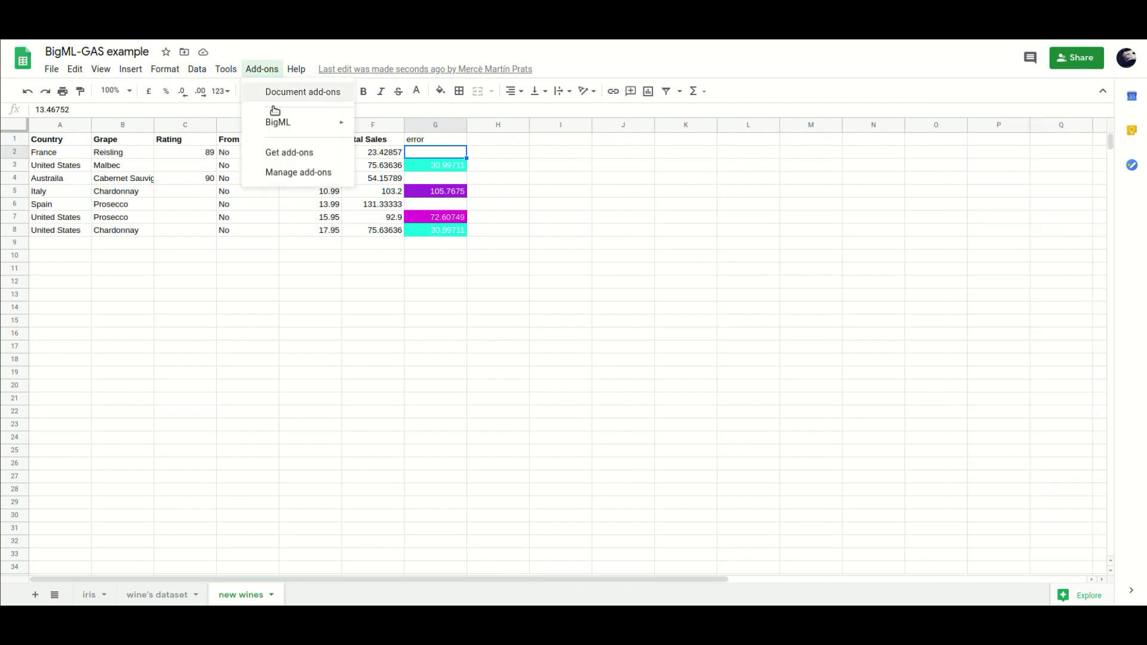
pyautogui.moveTo(280, 123)
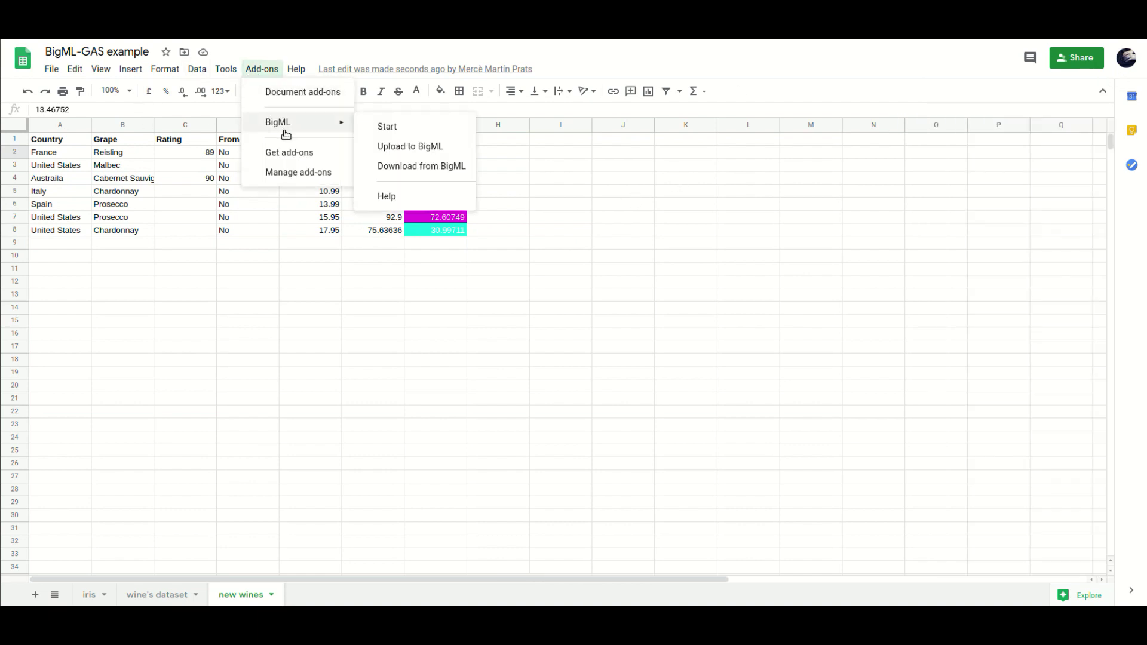
pyautogui.click(403, 167)
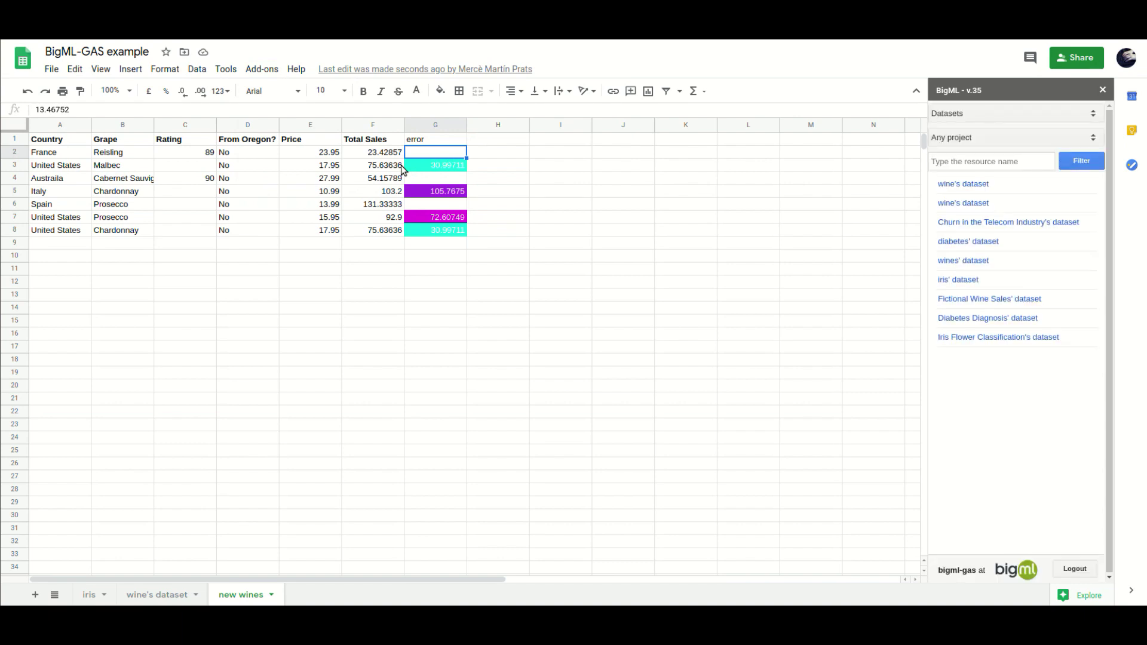
pyautogui.click(960, 242)
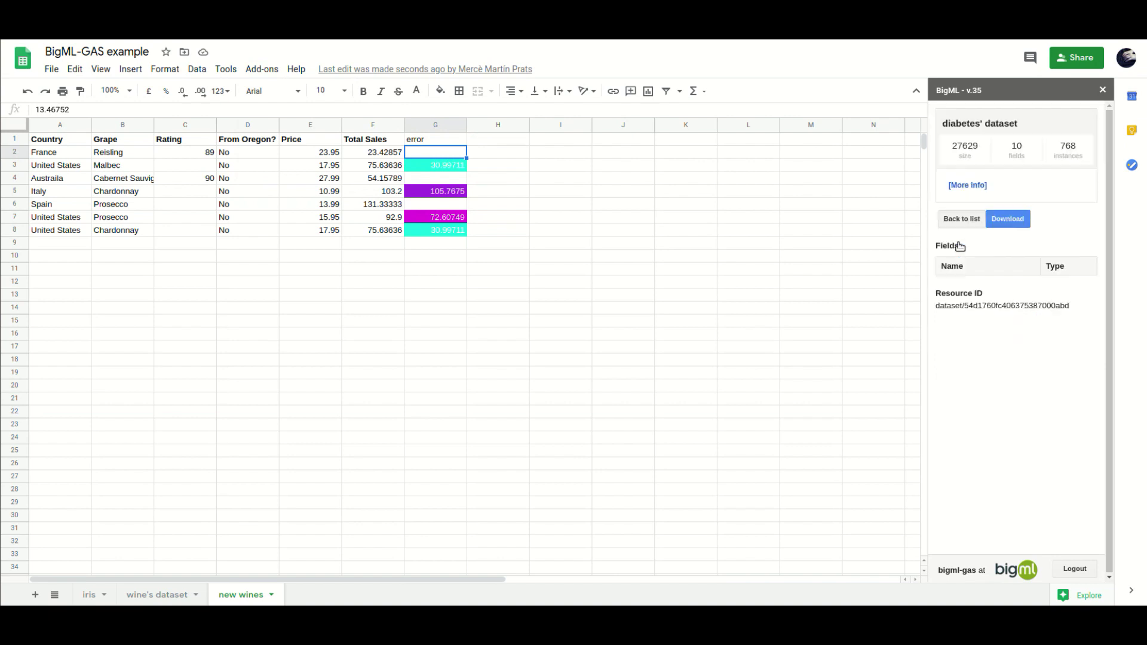
pyautogui.click(1009, 221)
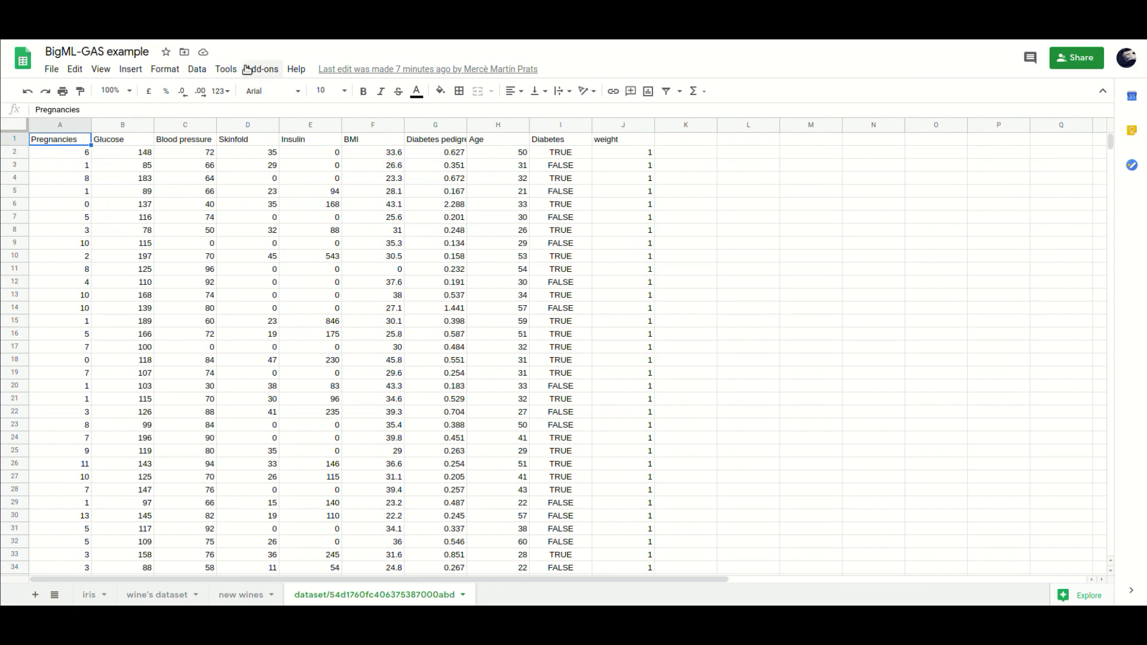
# Search the add-on marketplace for 'bigml' and open the BigML add-on page.
pyautogui.click(253, 70)
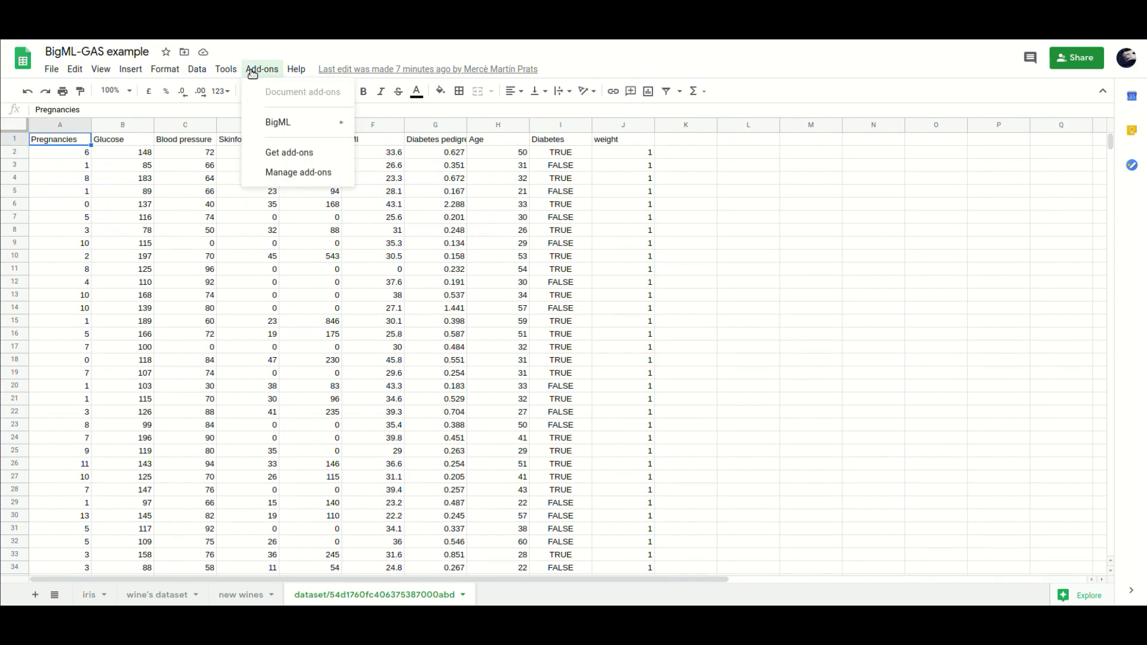
pyautogui.click(277, 173)
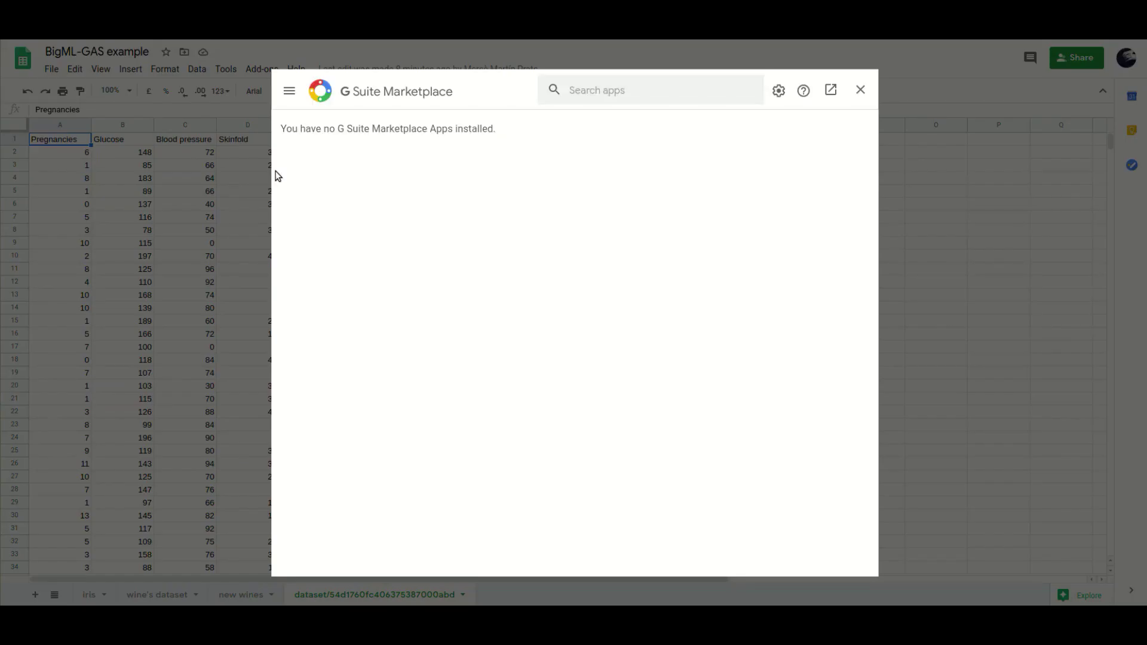
pyautogui.click(623, 91)
pyautogui.write('bigml')
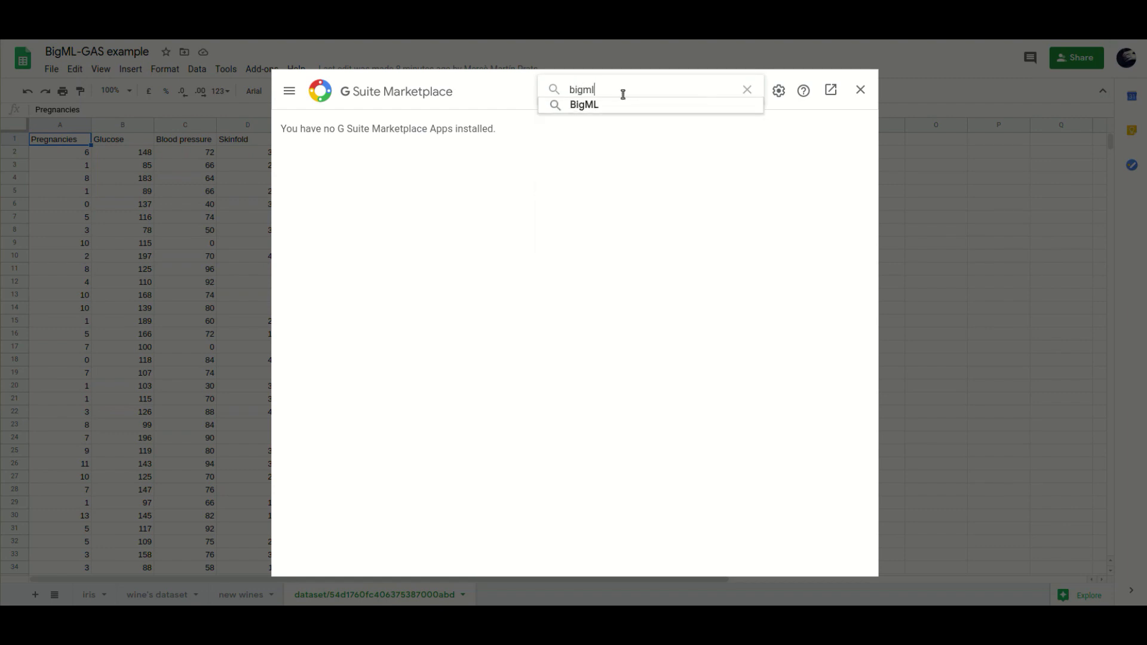
pyautogui.click(580, 106)
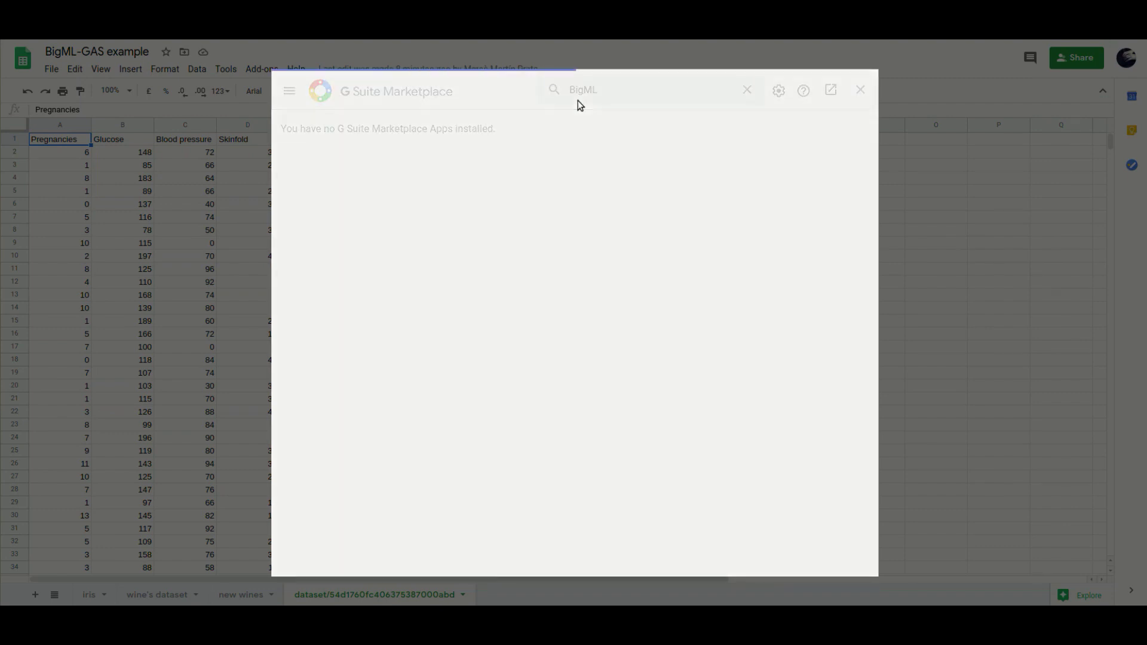
pyautogui.click(355, 220)
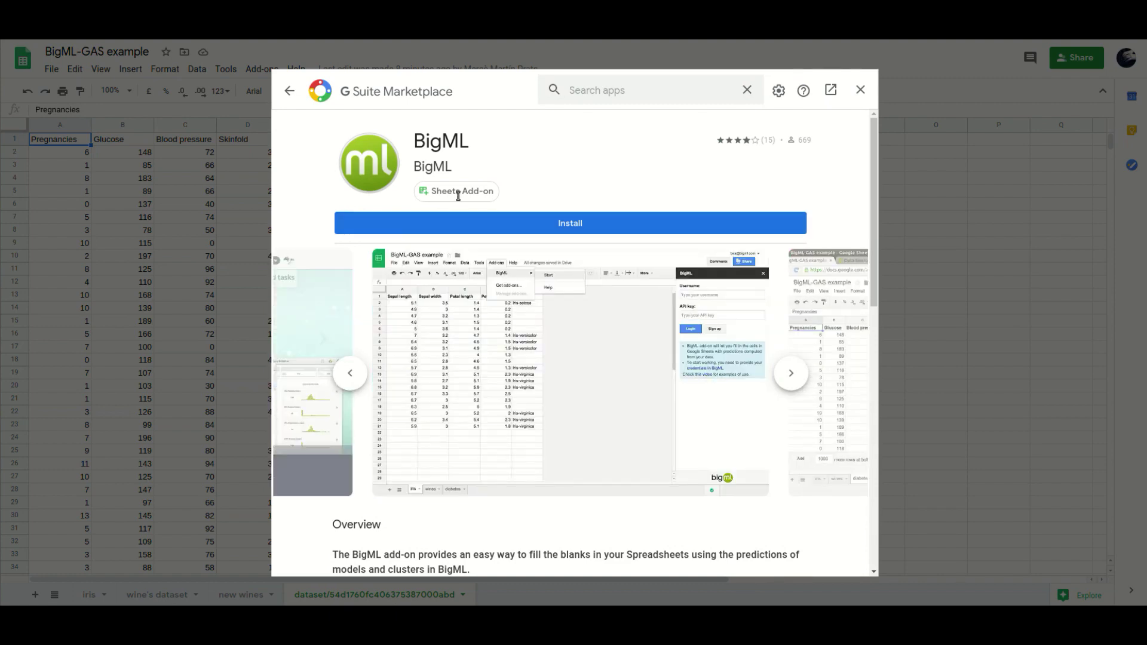
# Install the BigML add-on, allowing it access to the Google account.
pyautogui.click(524, 223)
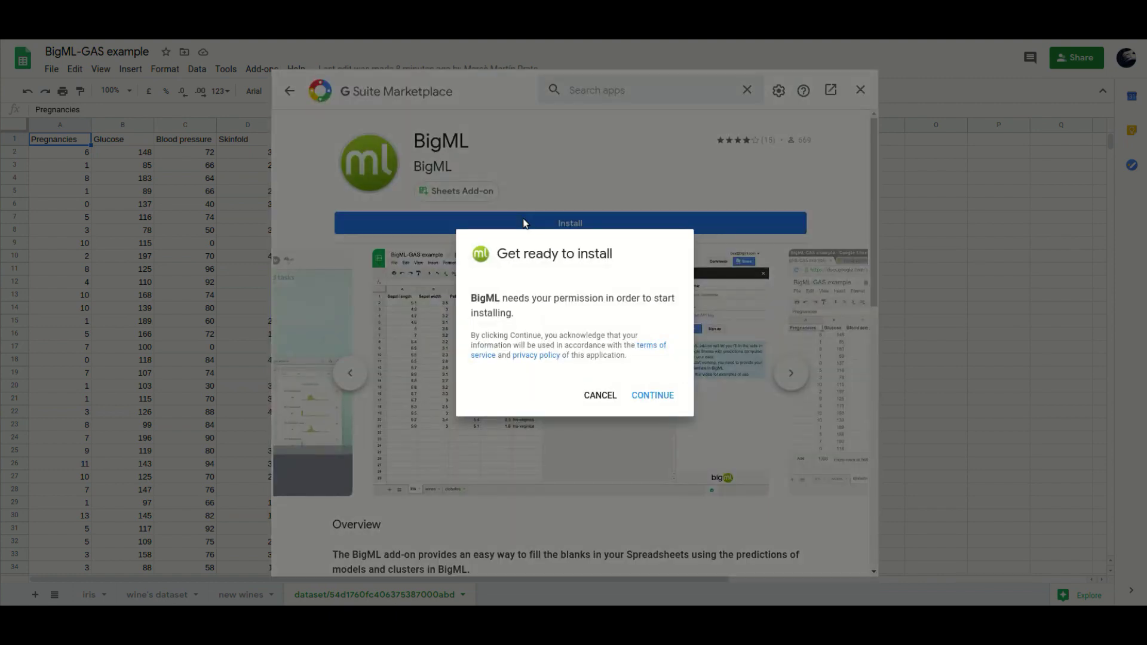
pyautogui.click(662, 400)
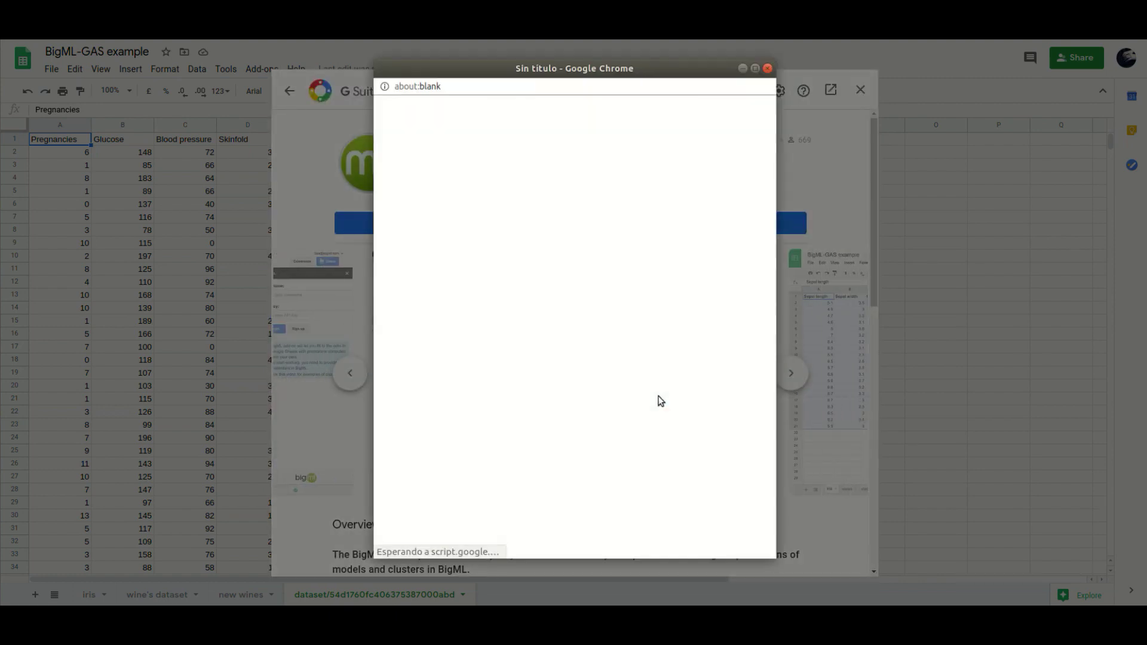
pyautogui.click(648, 547)
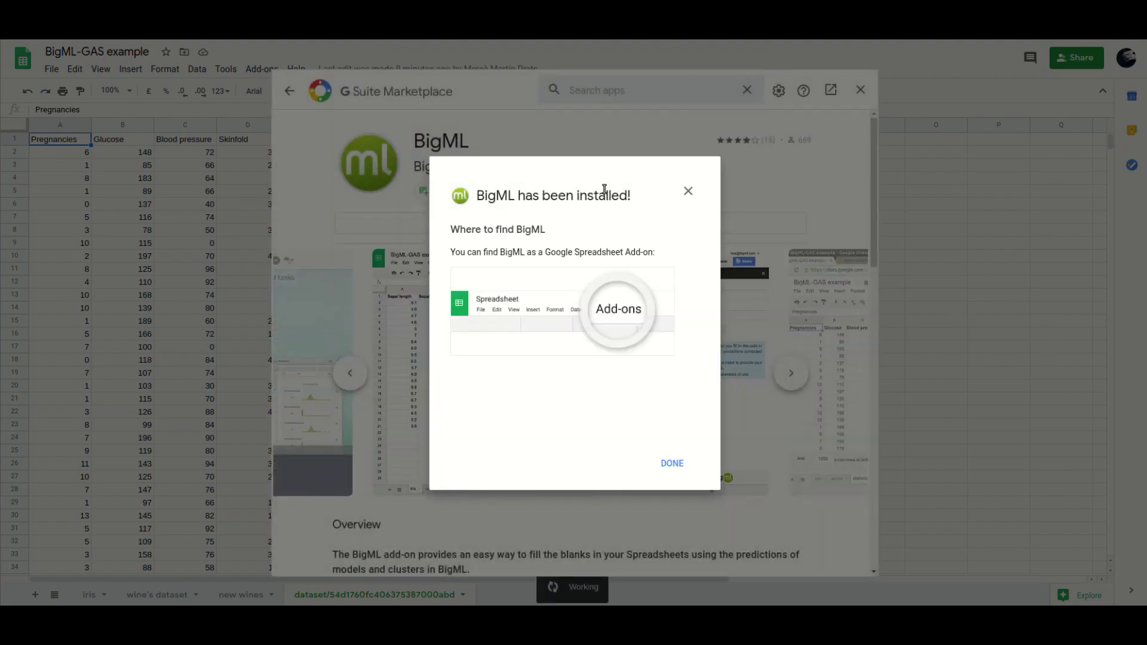
pyautogui.click(671, 460)
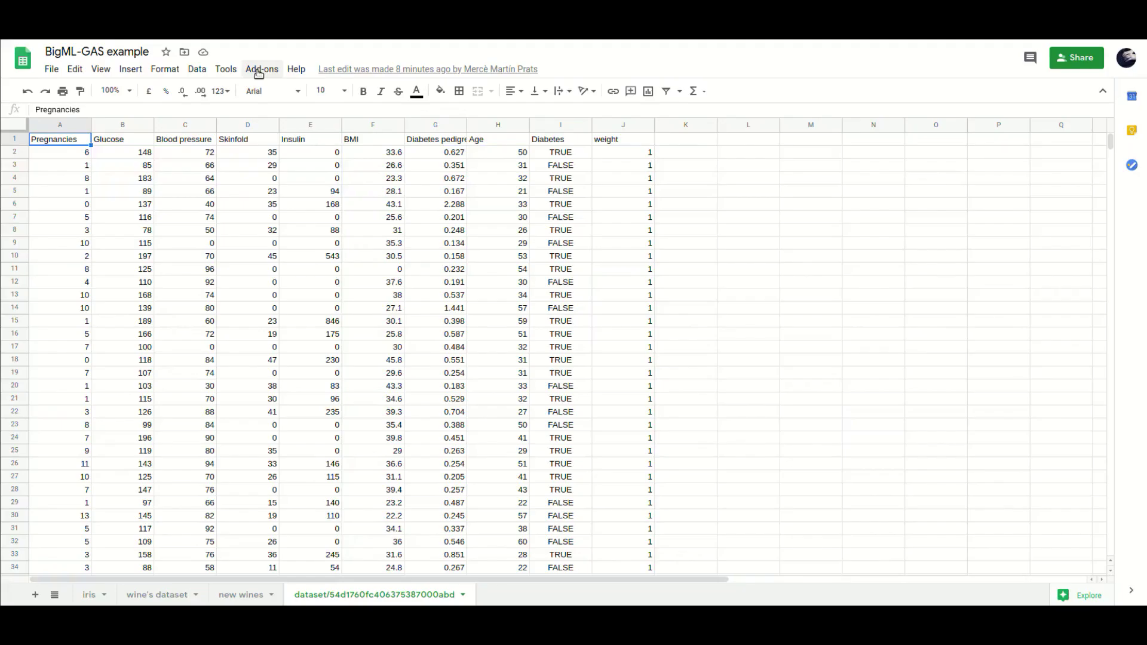
pyautogui.click(259, 70)
pyautogui.moveTo(282, 126)
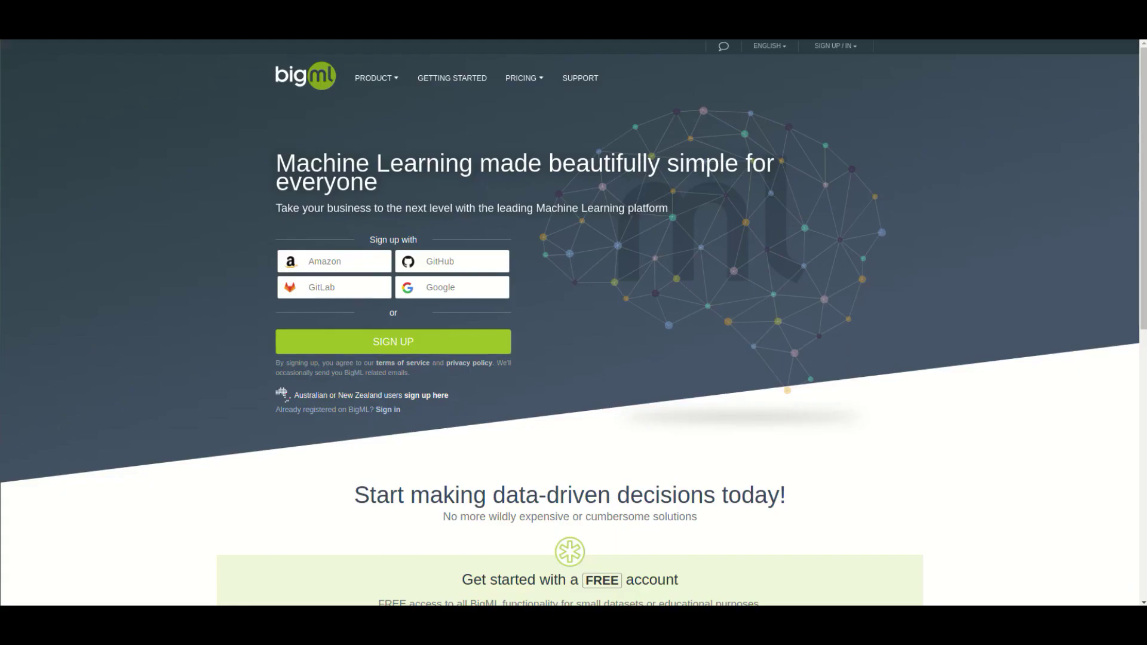
# Enlarge the BigML page and sign in with the saved credentials.
pyautogui.hotkey('ctrl', '+')
pyautogui.click(881, 50)
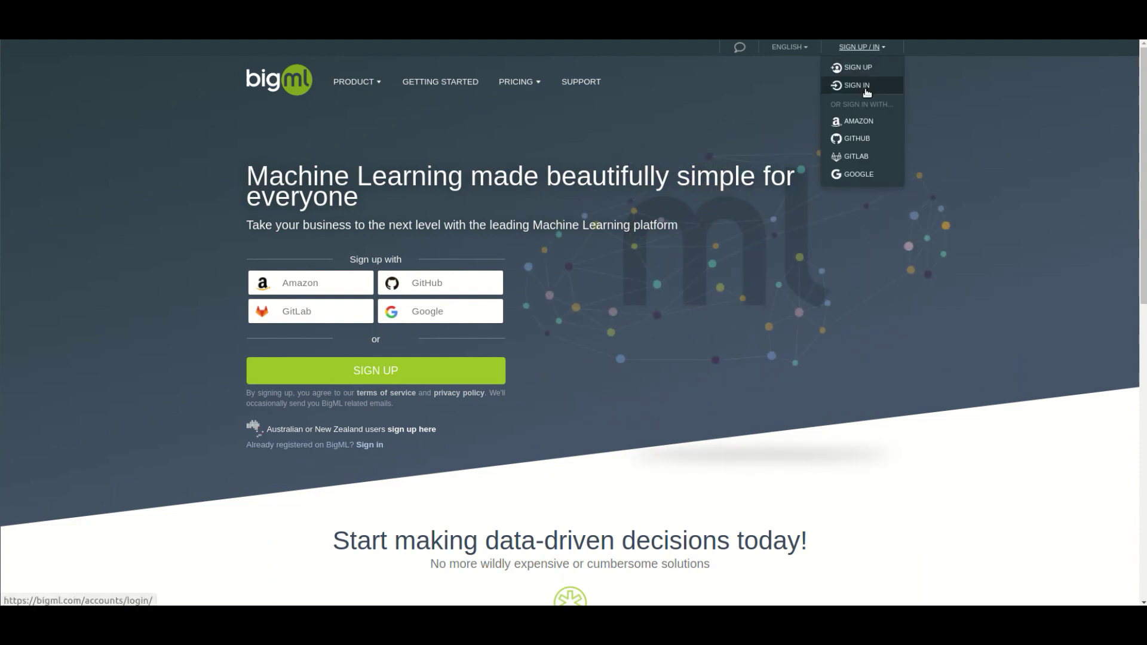
pyautogui.click(865, 67)
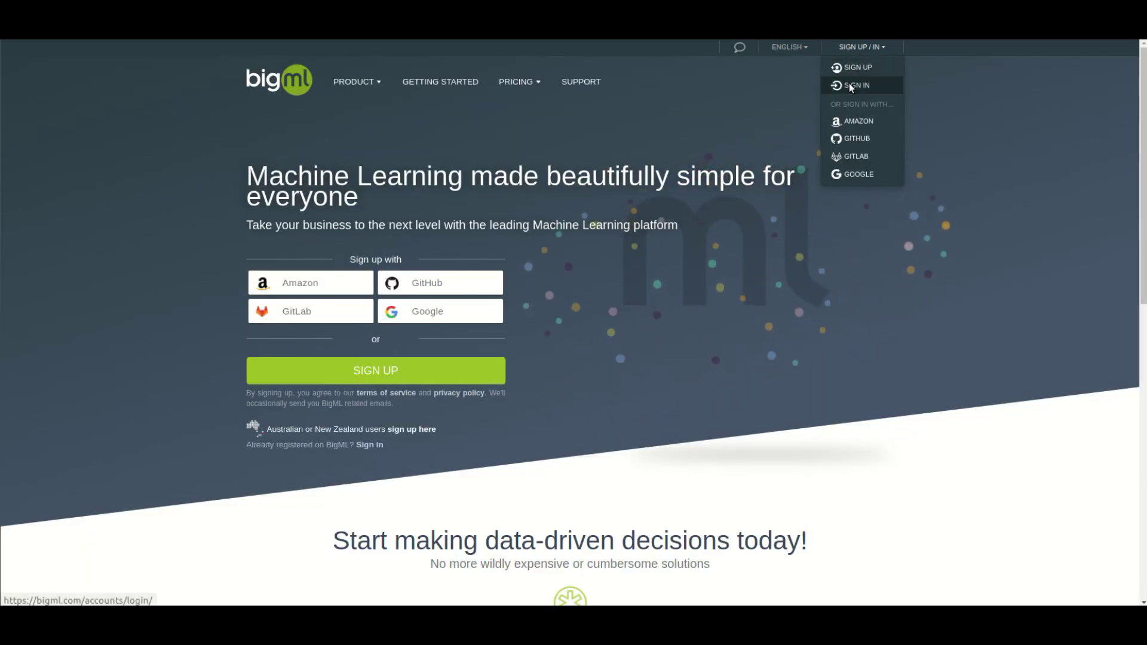
pyautogui.click(851, 85)
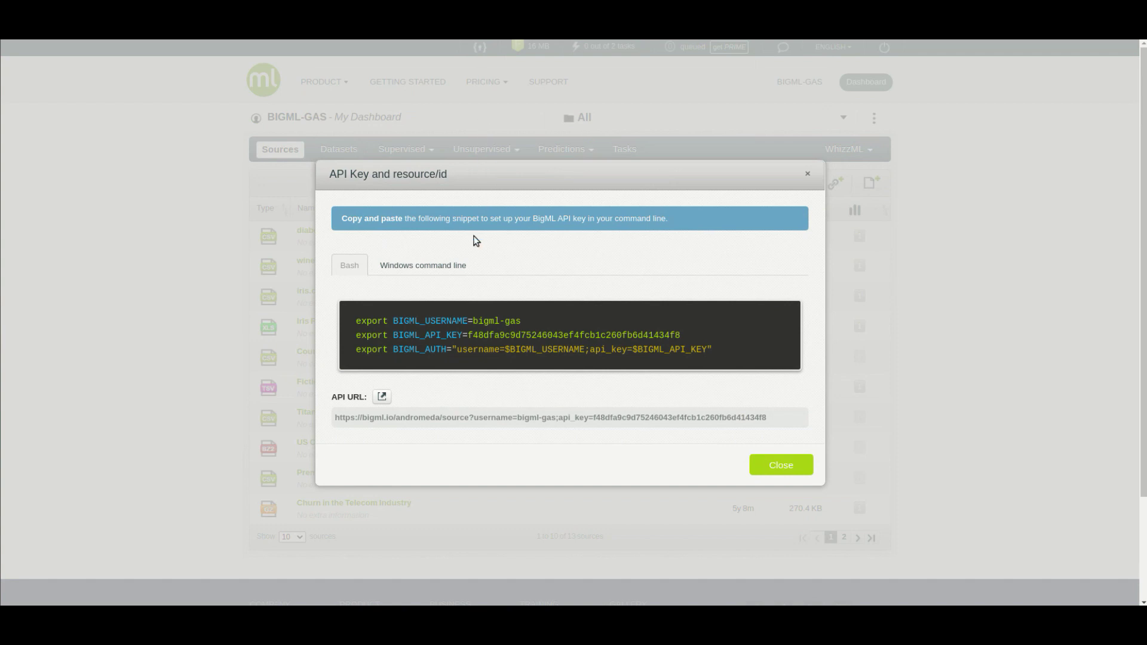
# Select and copy the account's API key from the credentials dialog.
pyautogui.moveTo(538, 324)
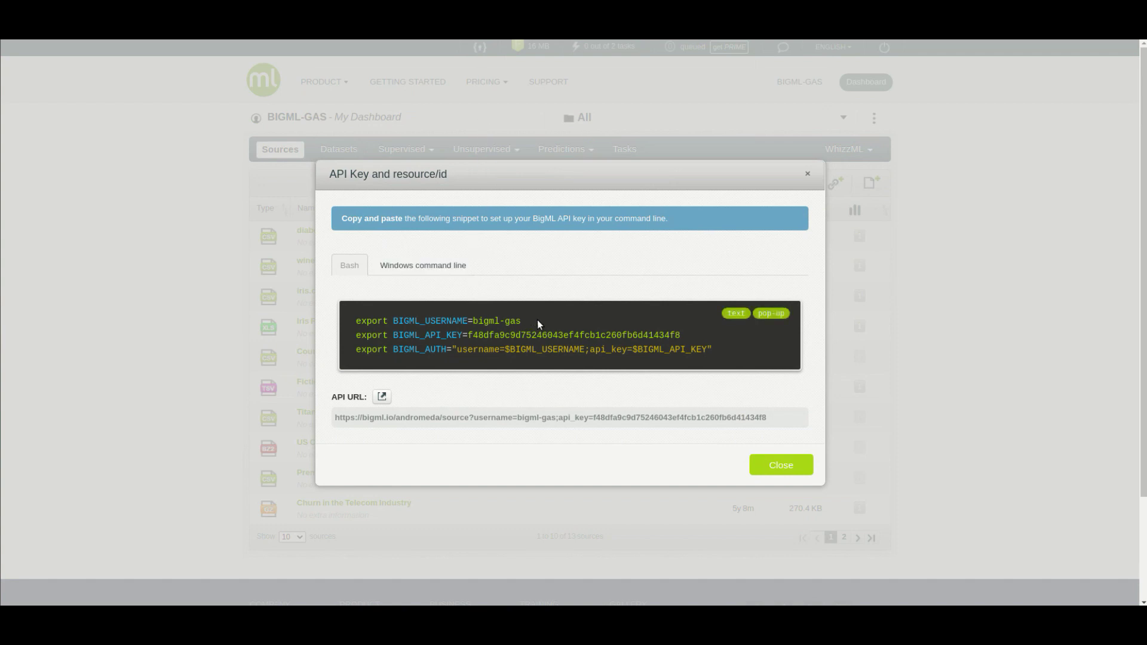
pyautogui.doubleClick(563, 337)
pyautogui.hotkey('ctrl', 'c')
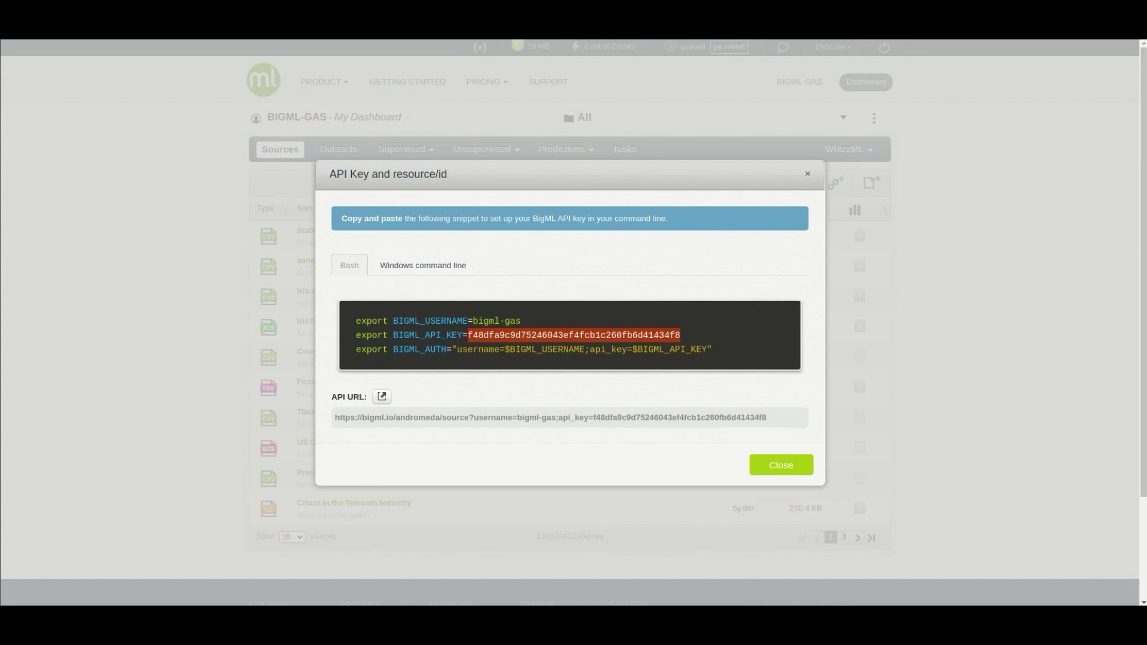
pyautogui.hotkey('alt', 'Tab')
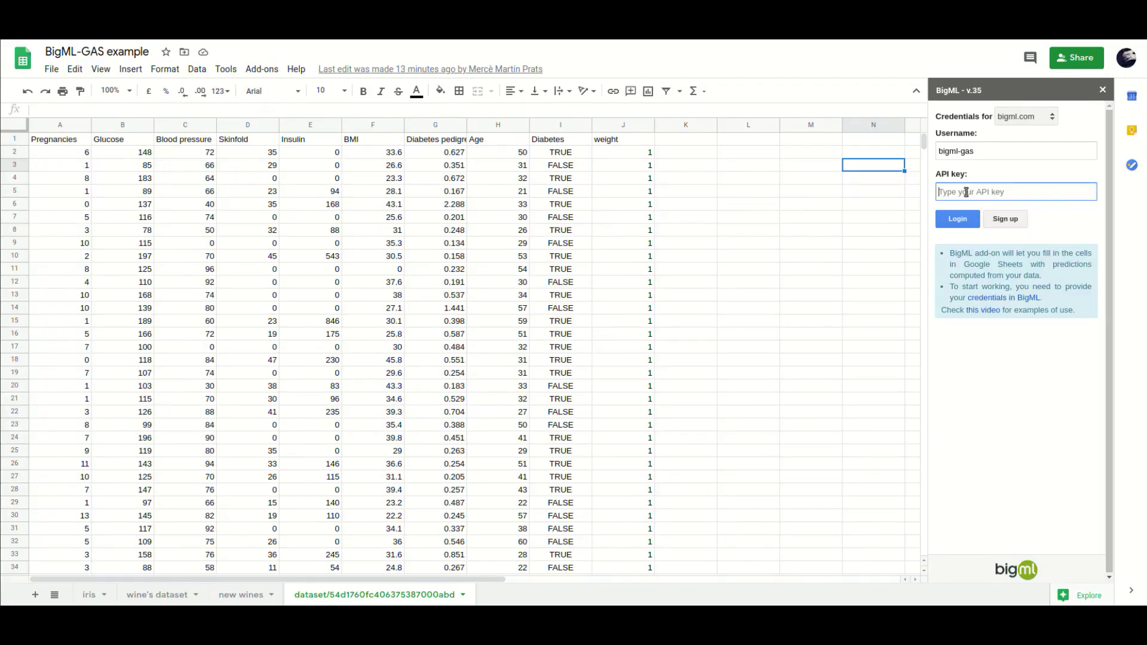
# Paste the API key into the add-on, log in, then sign in on the BigML website.
pyautogui.hotkey('ctrl', 'v')
pyautogui.click(958, 221)
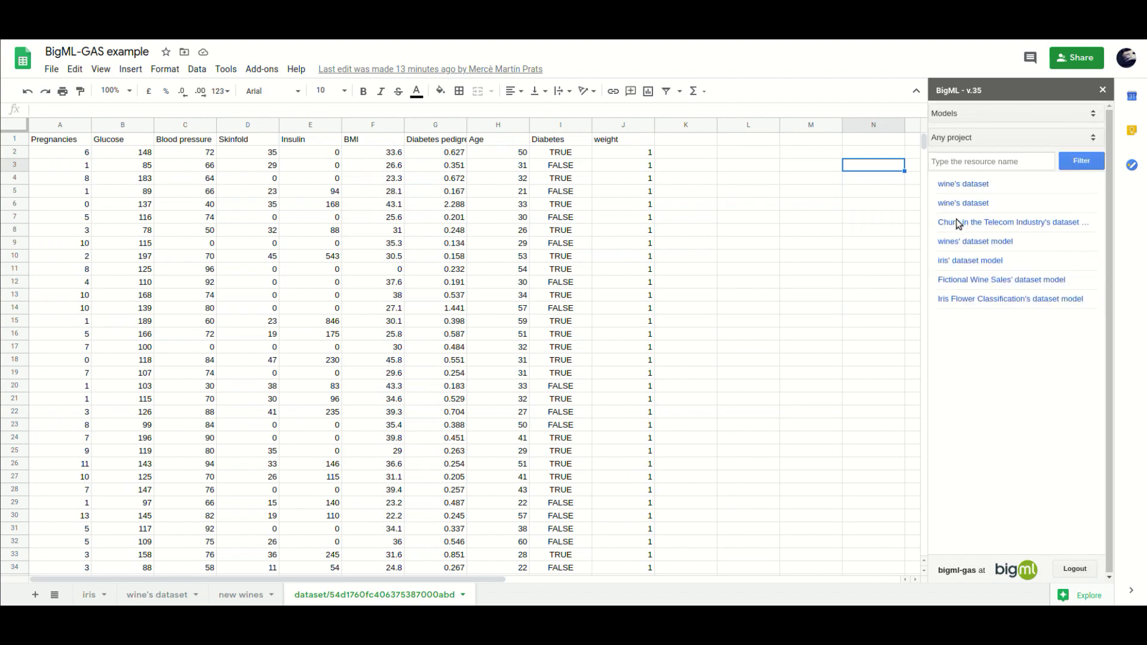
pyautogui.click(958, 222)
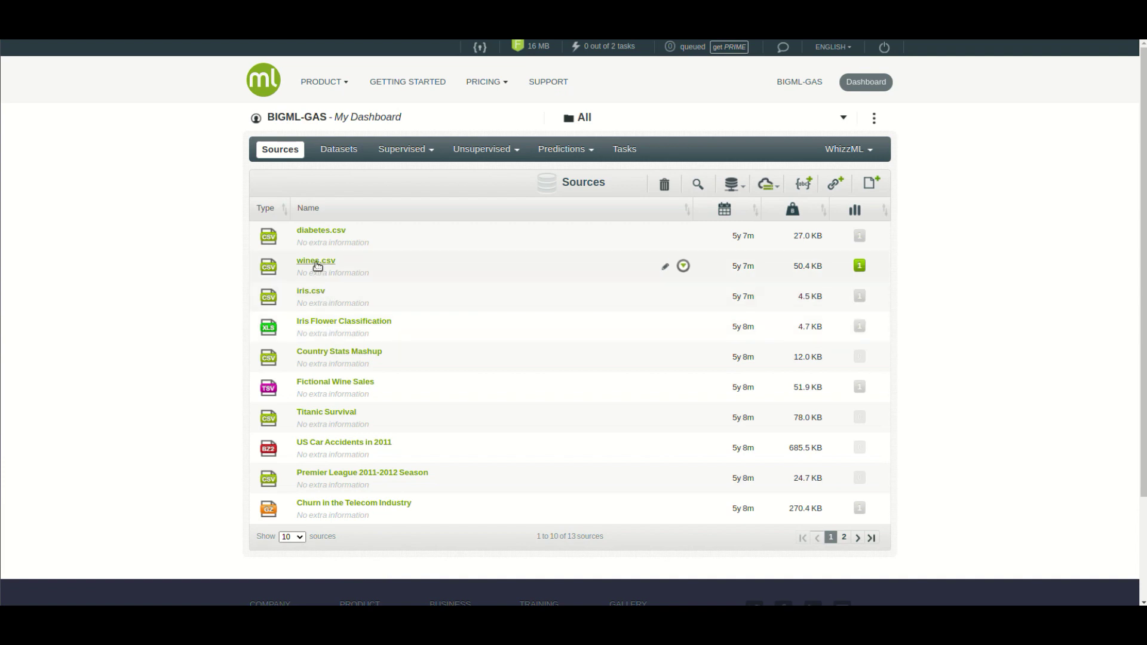
# Create a 1-click dataset from the wines.csv source and build a model from it.
pyautogui.click(317, 263)
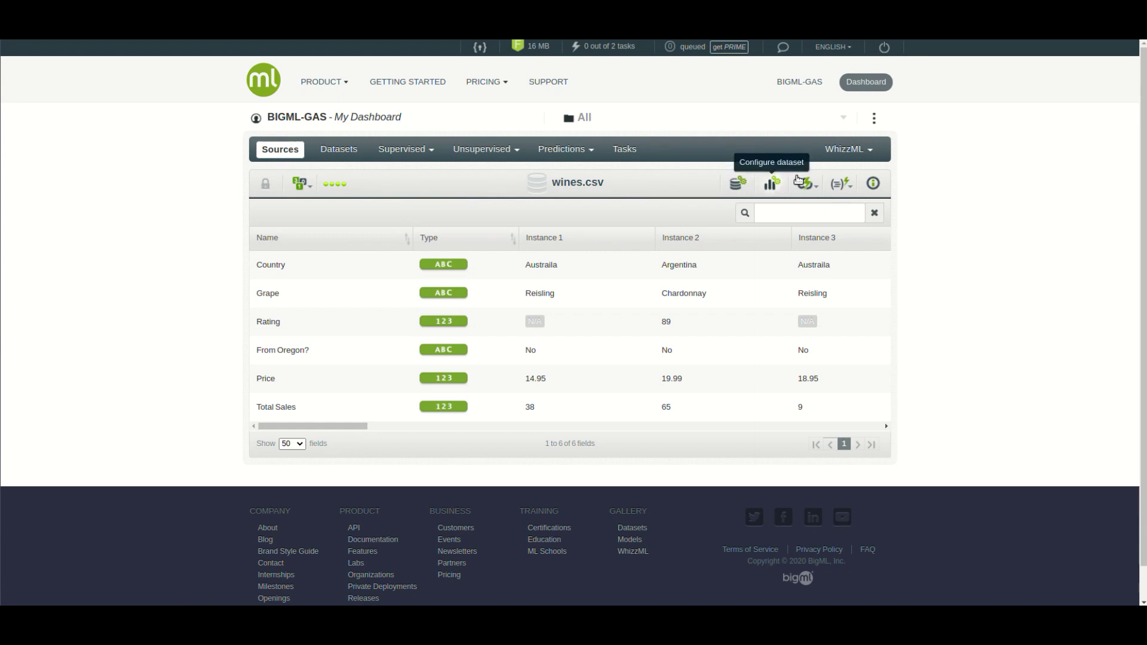
pyautogui.click(738, 182)
pyautogui.click(773, 209)
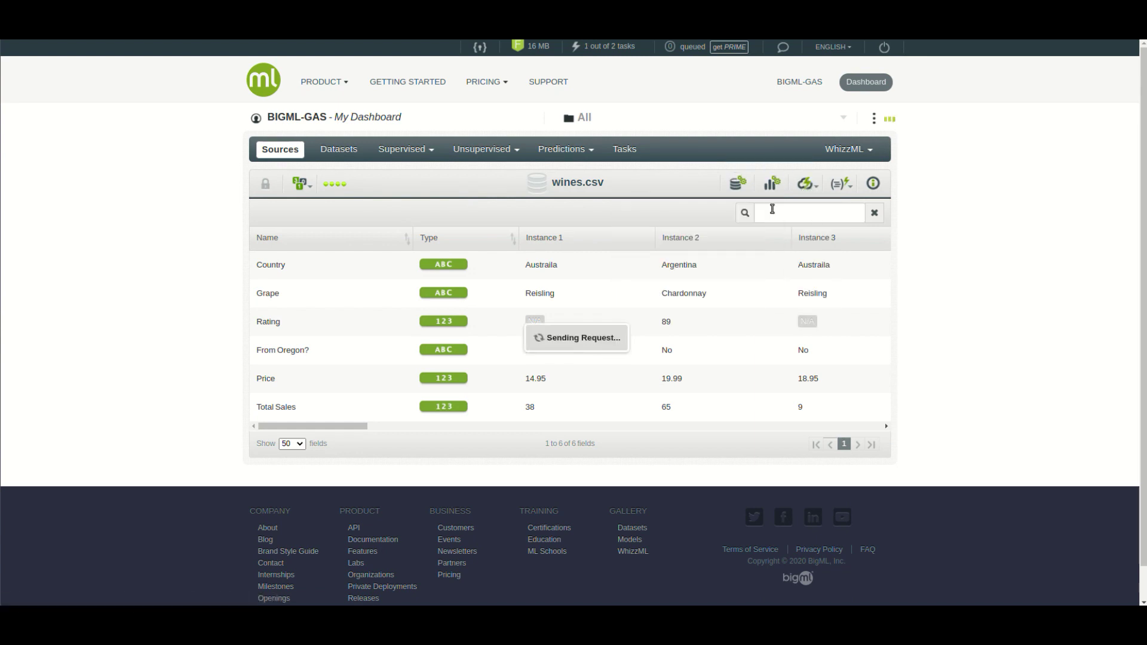
pyautogui.moveTo(806, 185)
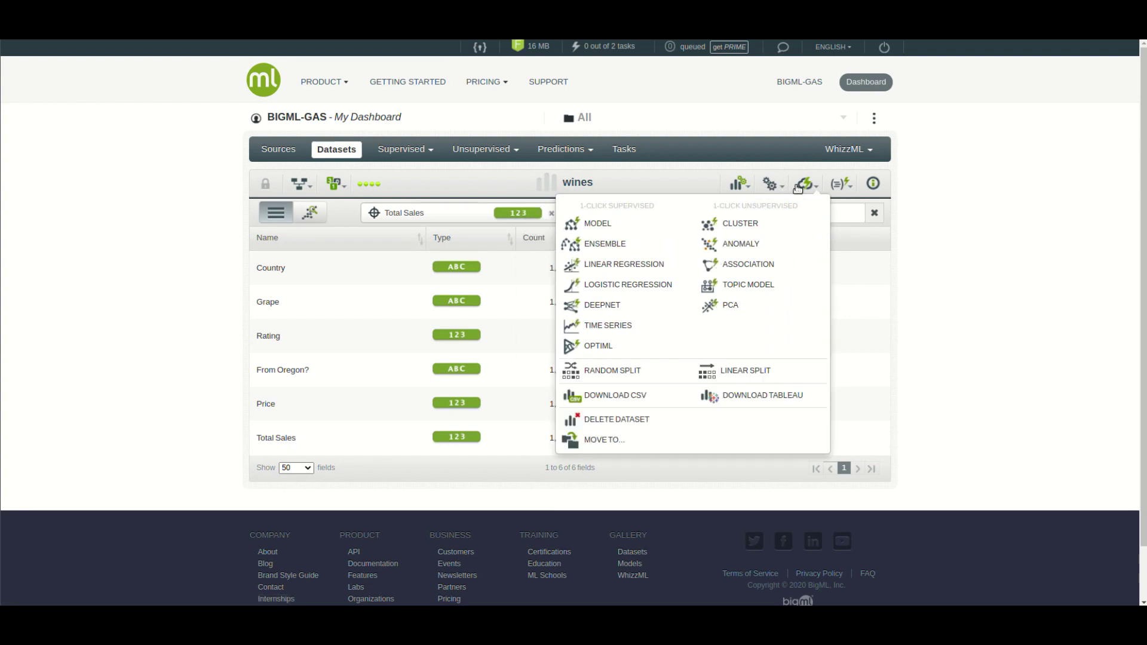
pyautogui.click(625, 233)
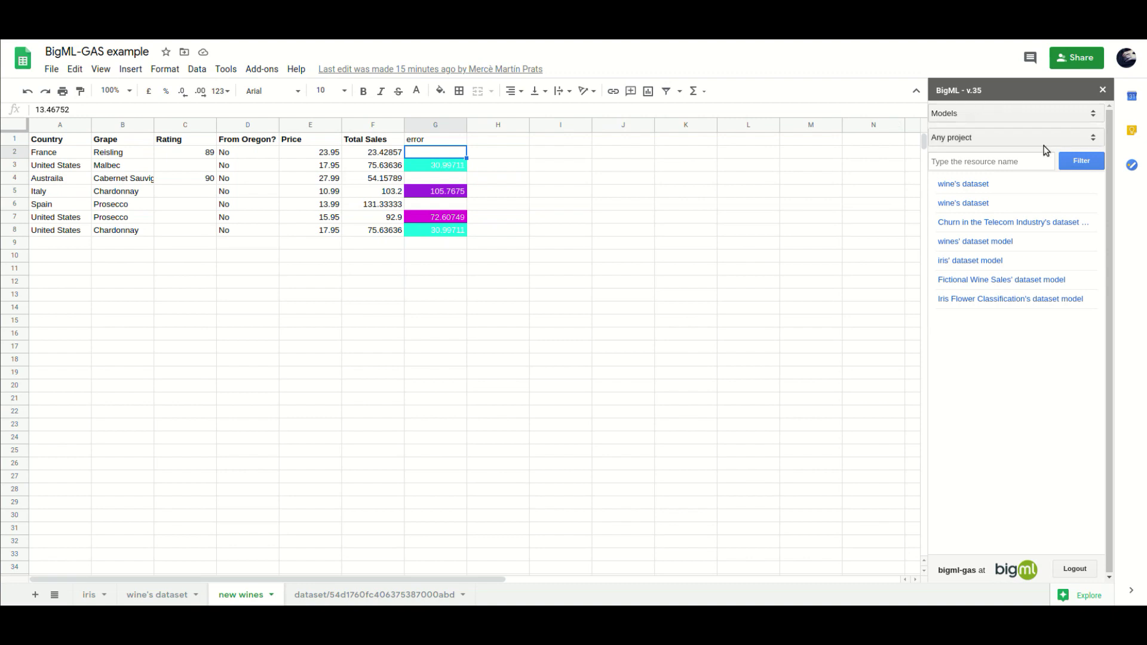
# Filter the add-on's BigML resources for wine and open the wines model.
pyautogui.click(1022, 165)
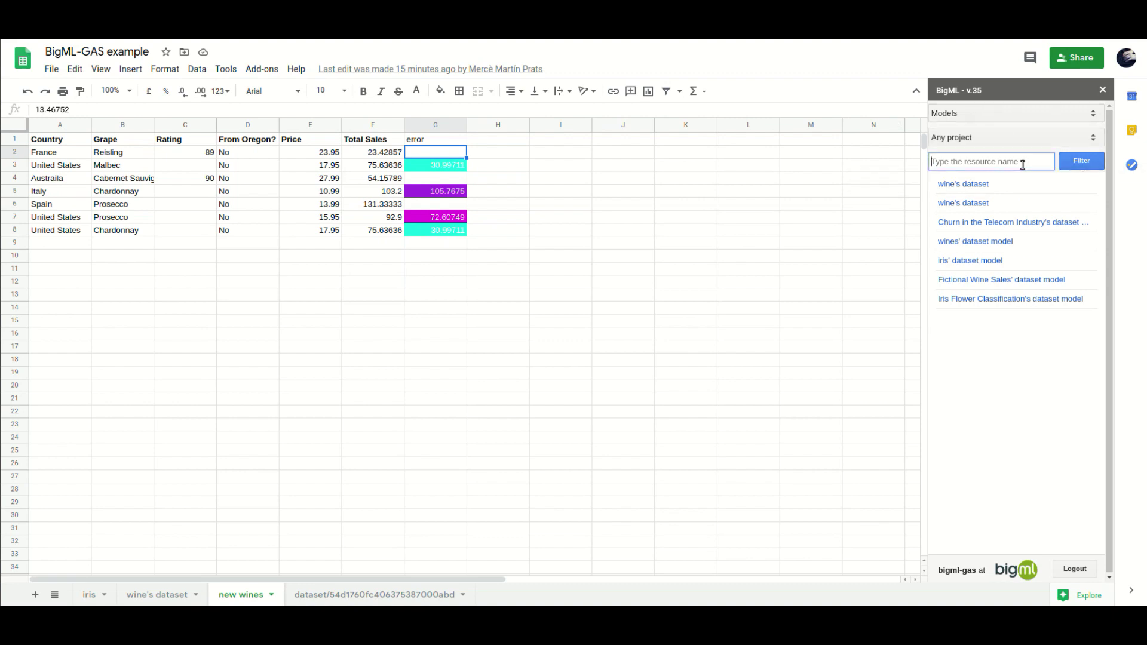
pyautogui.write('wine')
pyautogui.click(1087, 161)
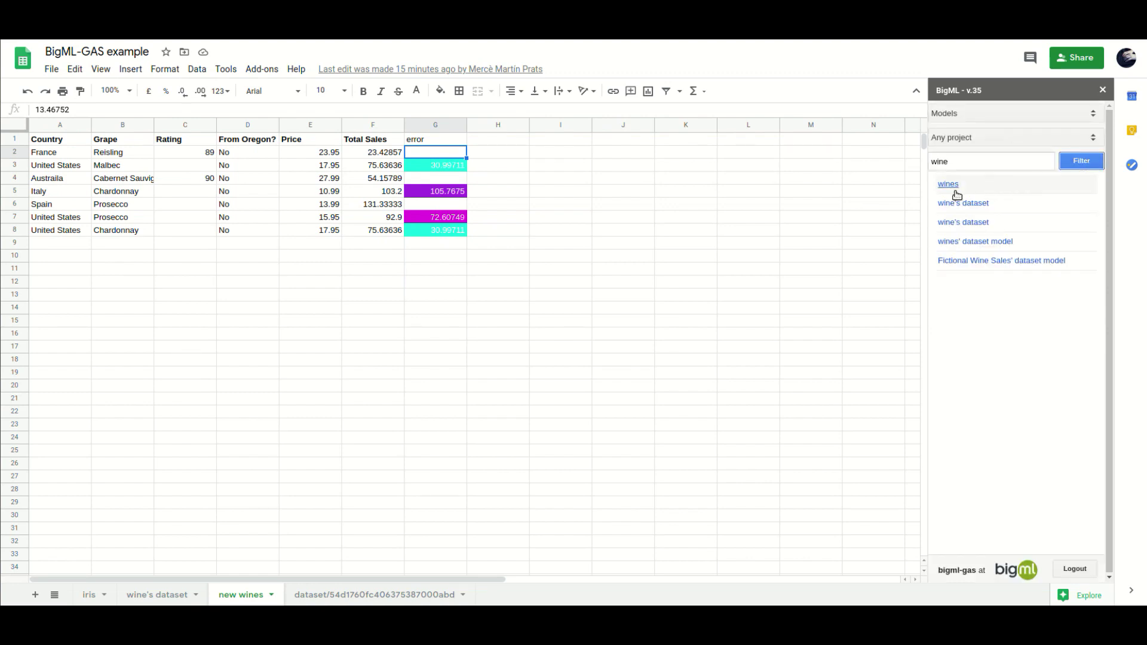
pyautogui.click(951, 184)
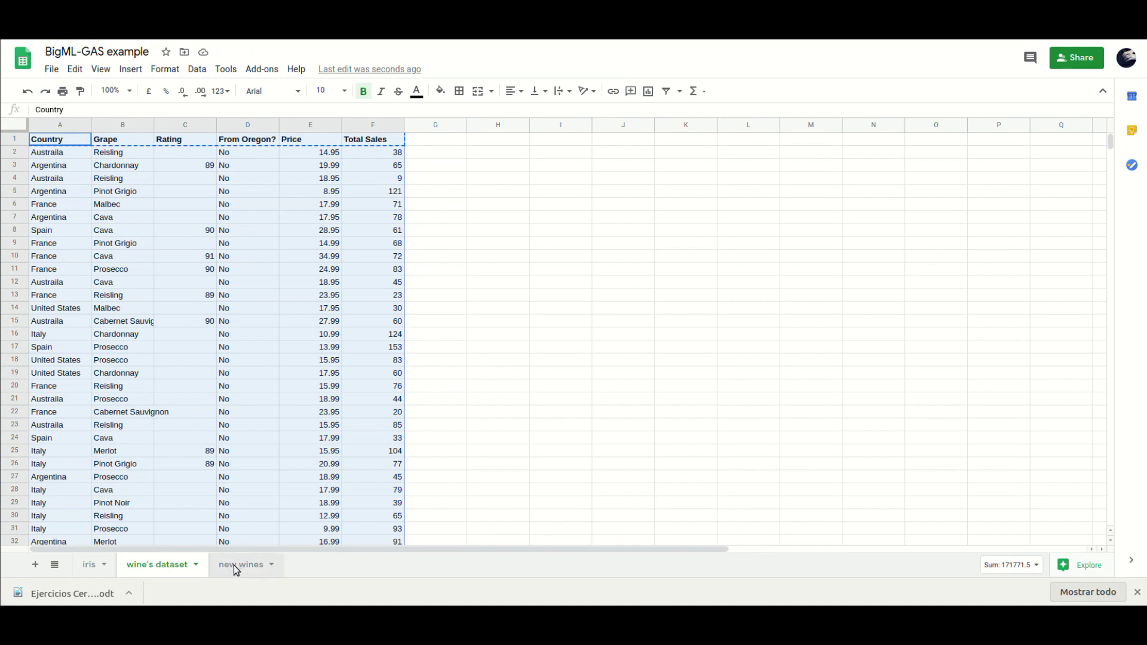
# Glance at the new wines sheet, then scroll through the wine's dataset rows and back to the top.
pyautogui.click(236, 570)
pyautogui.click(166, 573)
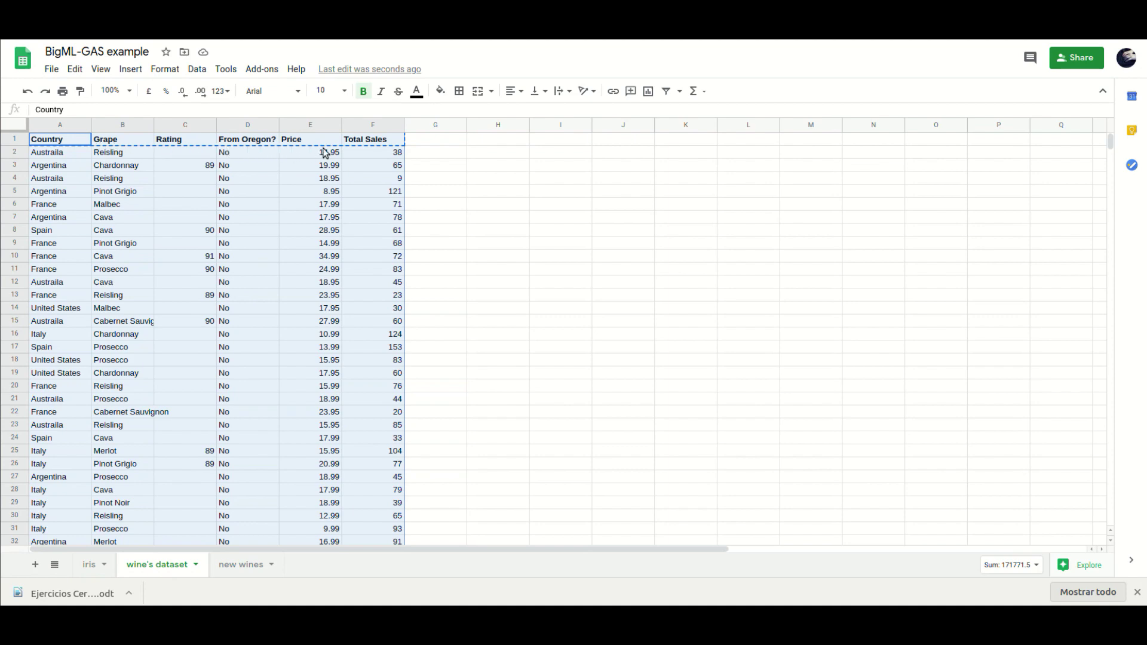
pyautogui.scroll(-20, 246, 218)
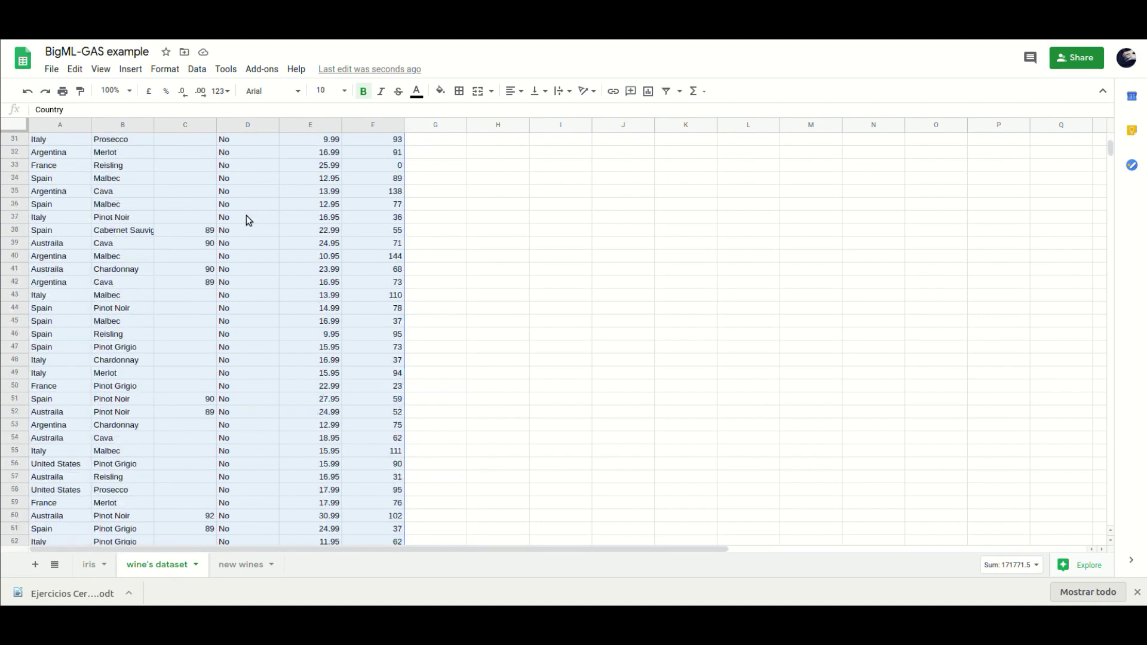
pyautogui.scroll(-20, 247, 218)
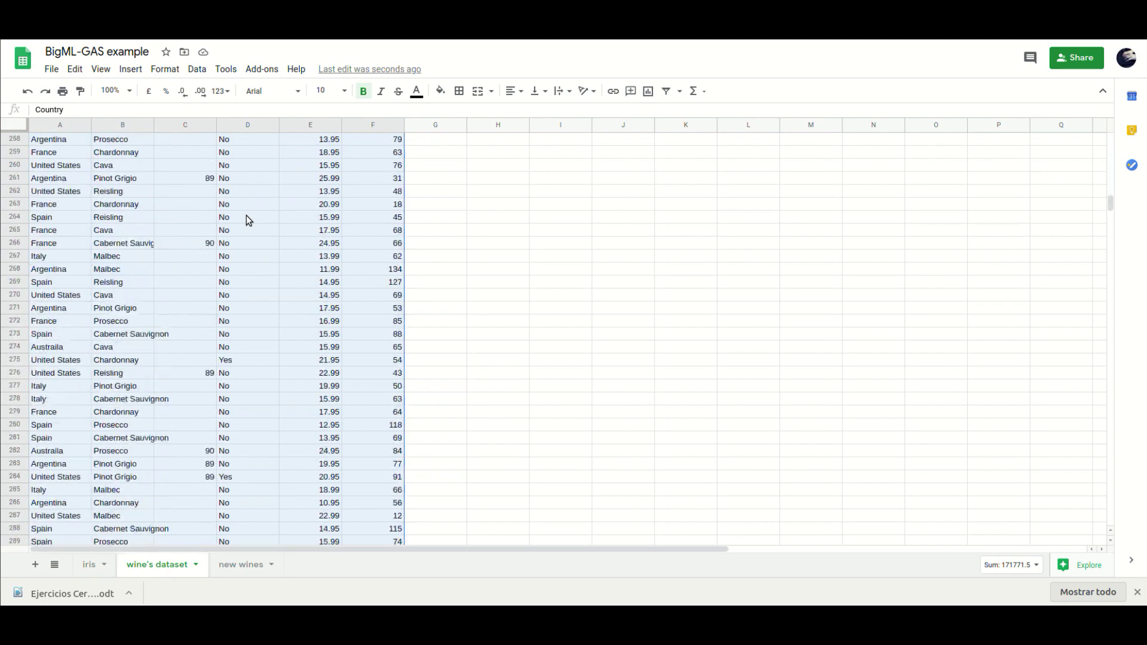
pyautogui.hscroll(5, 247, 219)
pyautogui.scroll(20, 246, 217)
pyautogui.hscroll(-5, 246, 217)
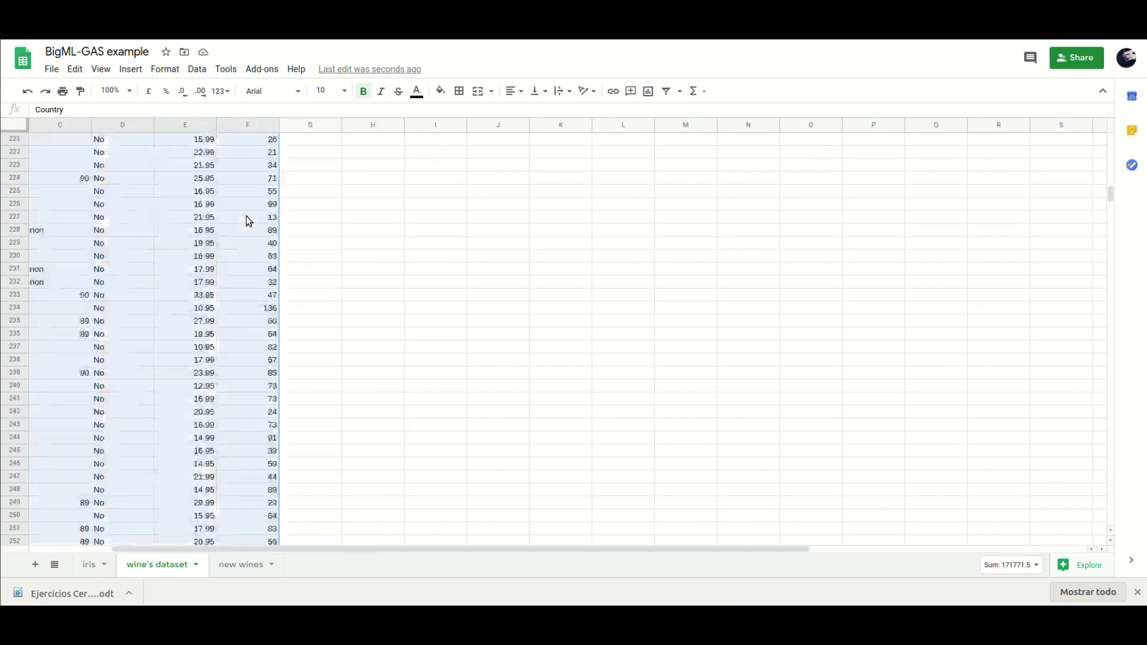
pyautogui.scroll(20, 246, 216)
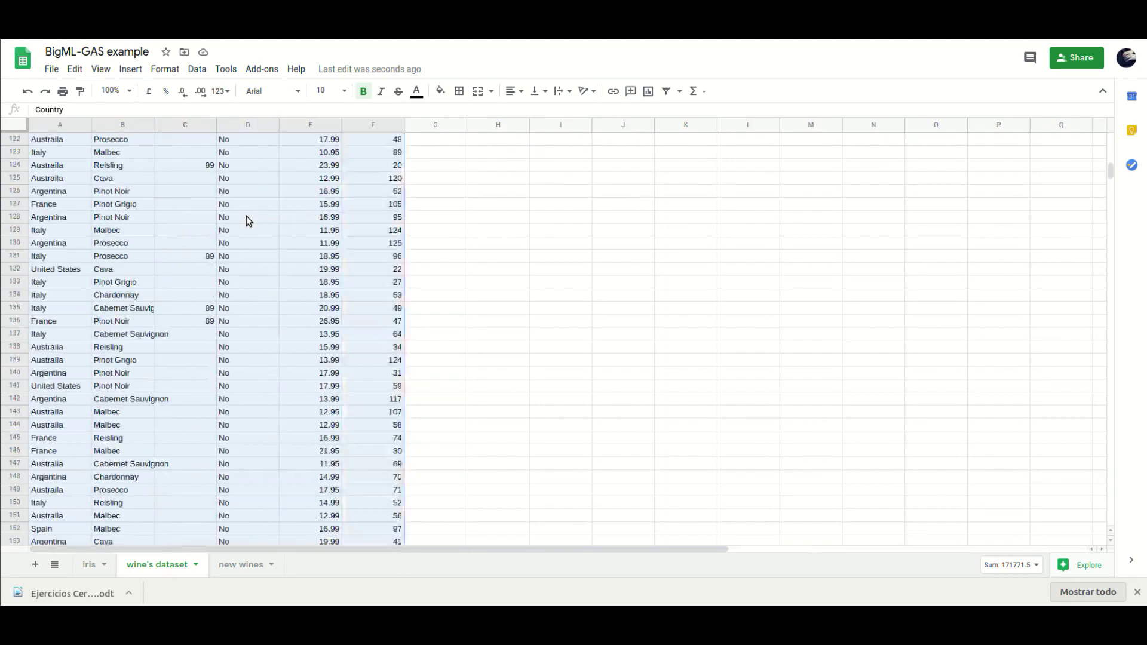
pyautogui.scroll(12, 246, 216)
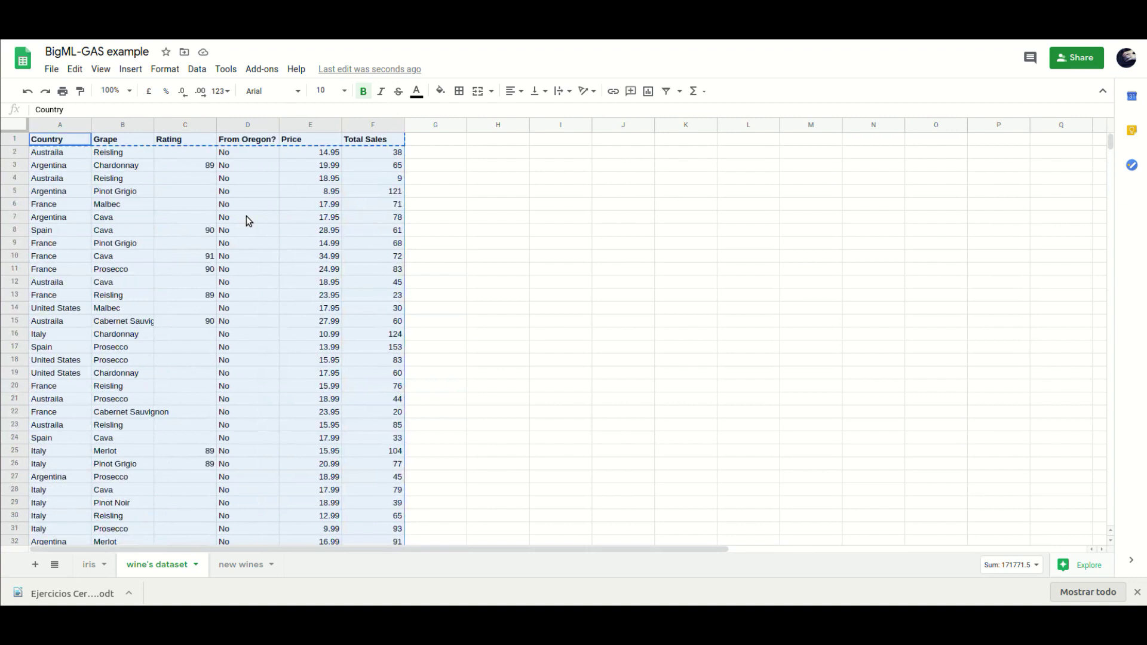
# Upload the wine's dataset sheet to BigML and open the resulting 6-field source page.
pyautogui.click(260, 69)
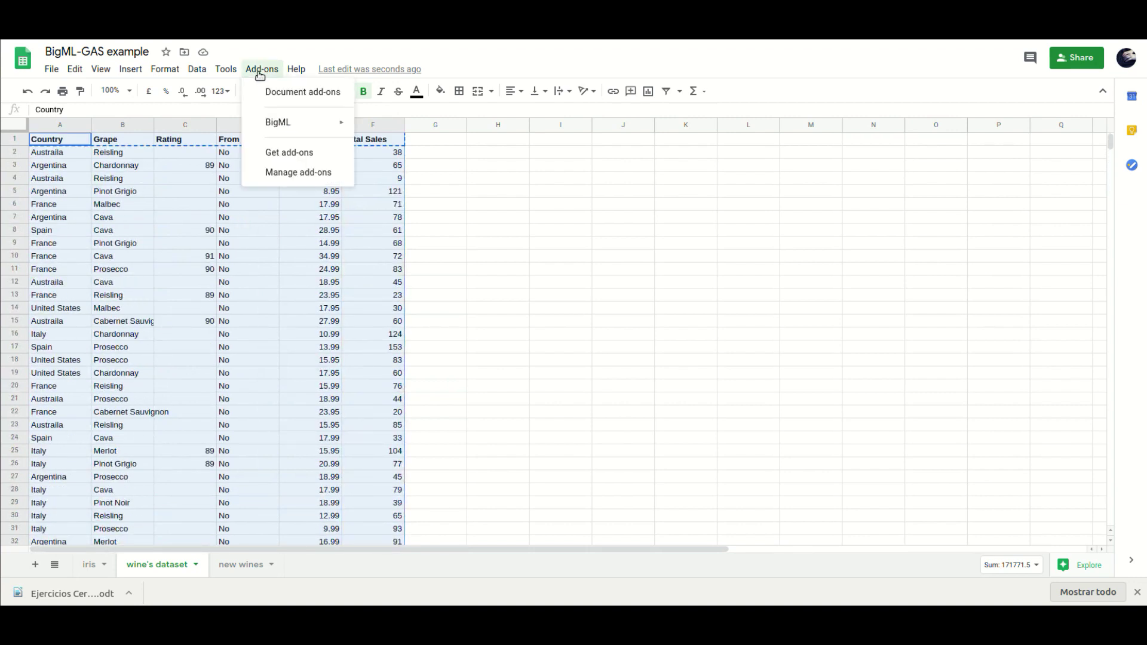
pyautogui.moveTo(274, 123)
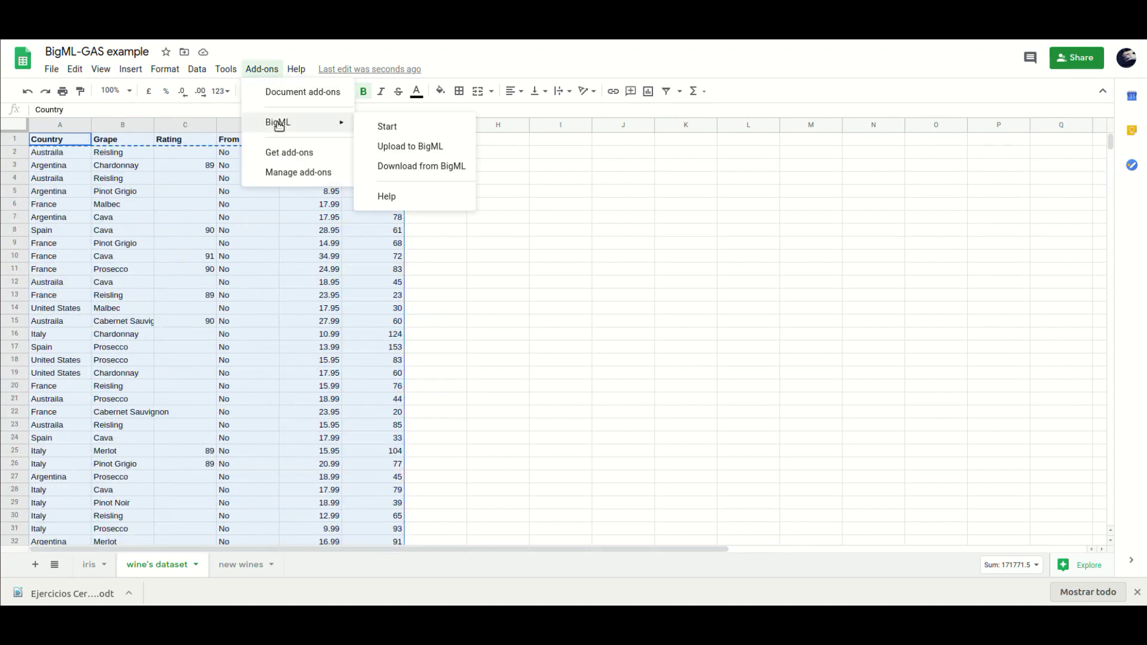
pyautogui.click(377, 154)
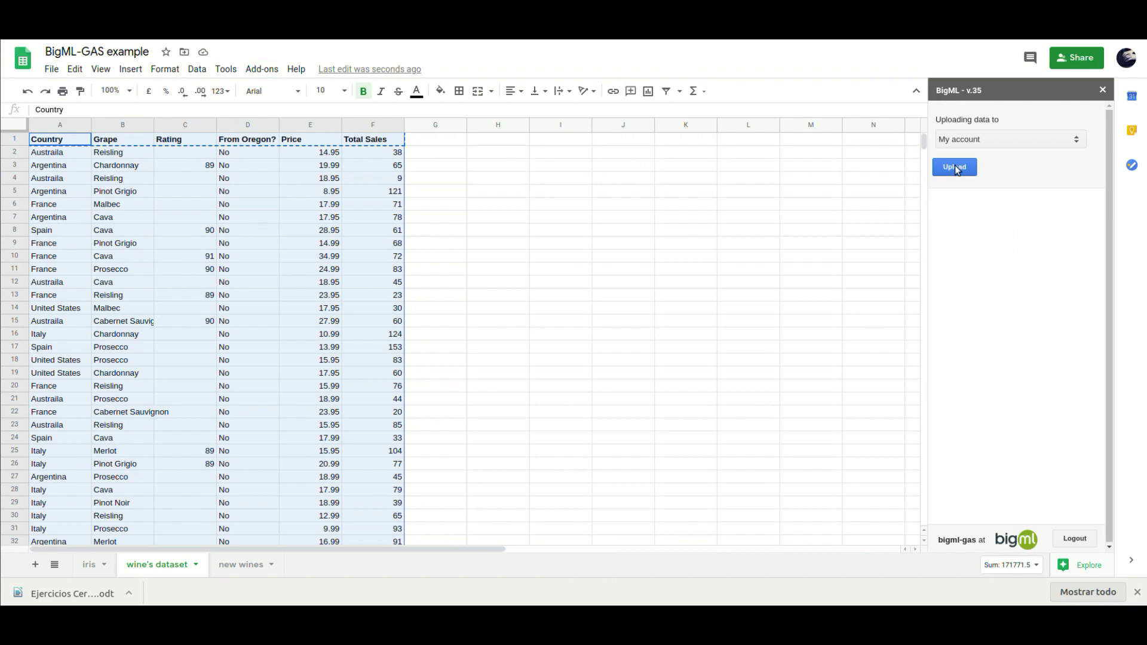
pyautogui.click(955, 166)
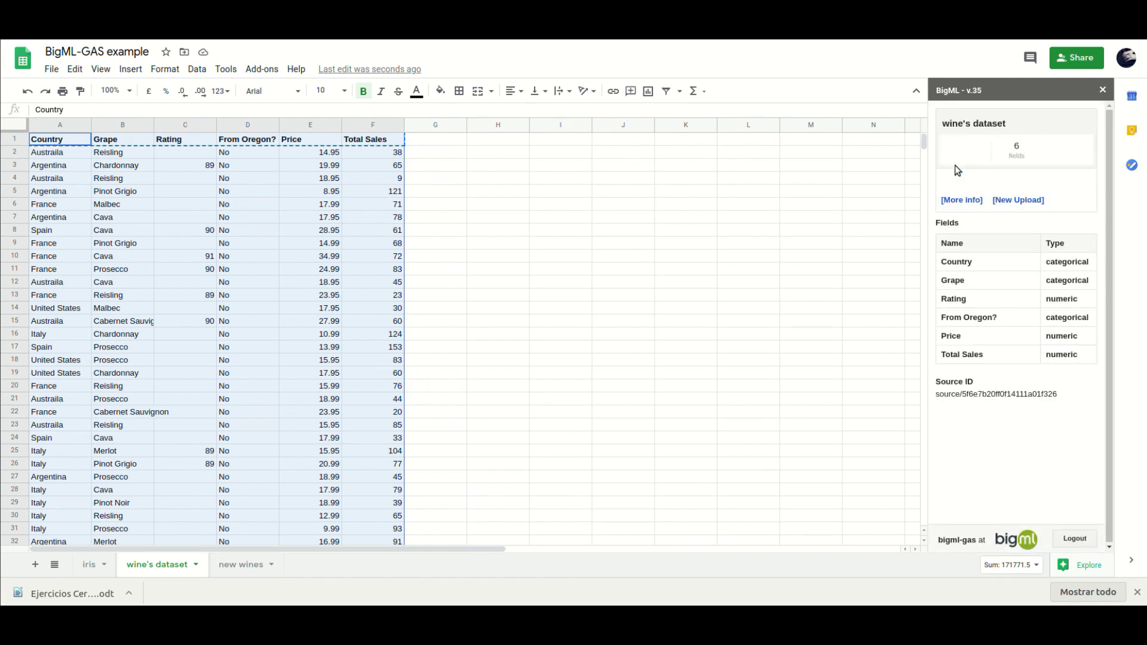
pyautogui.click(960, 202)
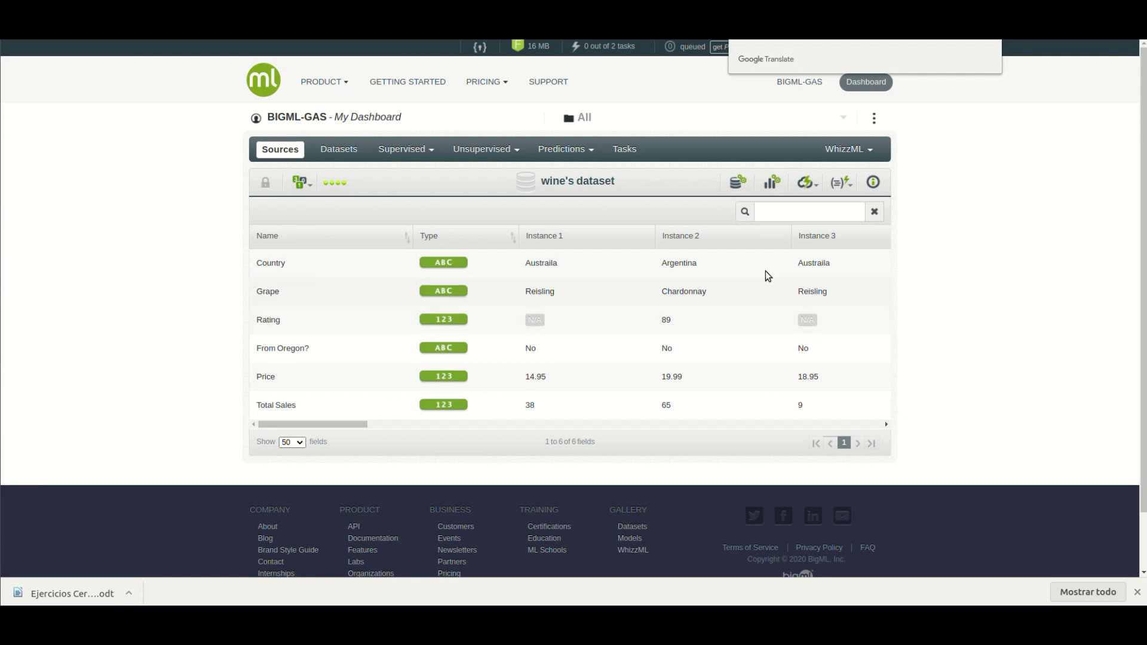
# Create a 1,586-row dataset from the wine's dataset source with 1-click dataset.
pyautogui.click(808, 182)
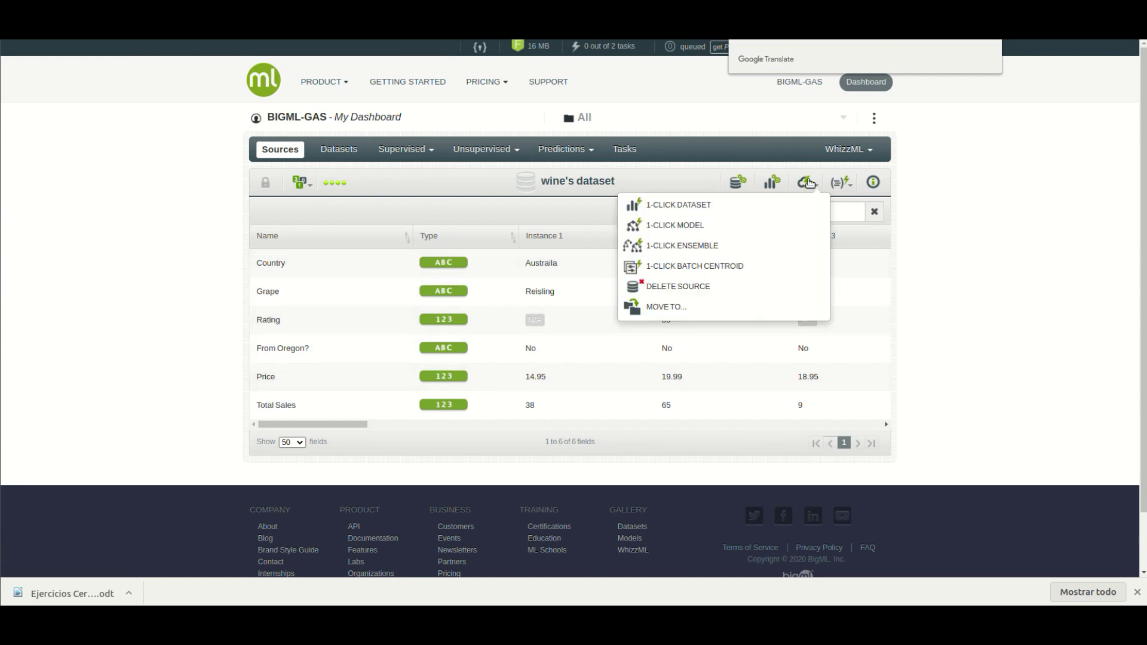
pyautogui.click(790, 206)
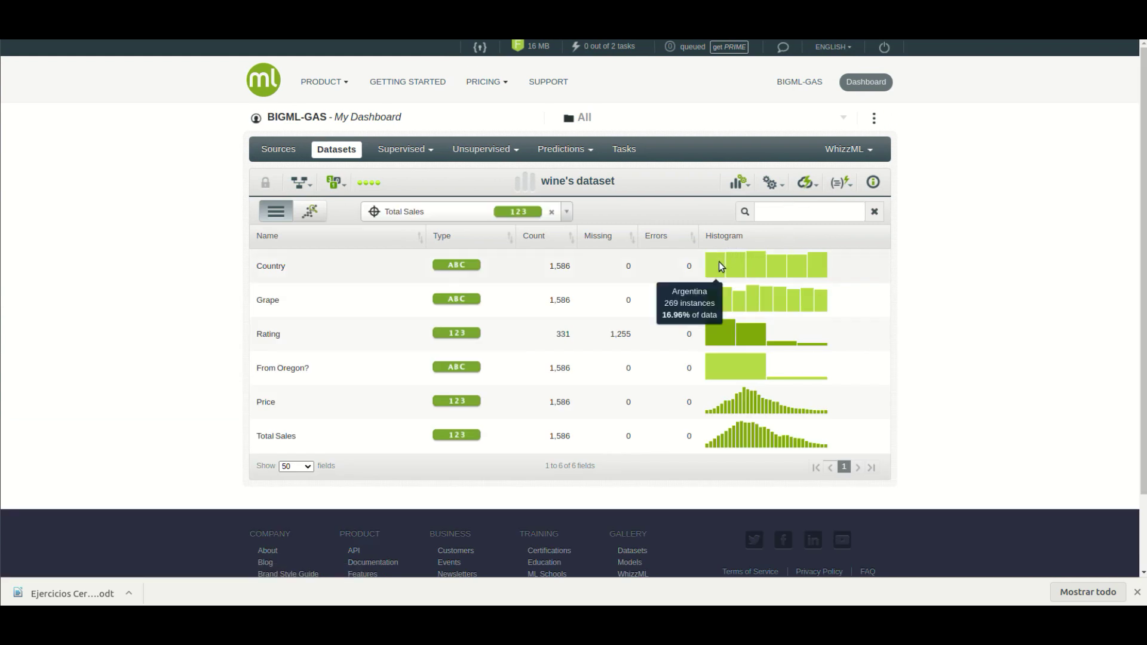
pyautogui.moveTo(761, 308)
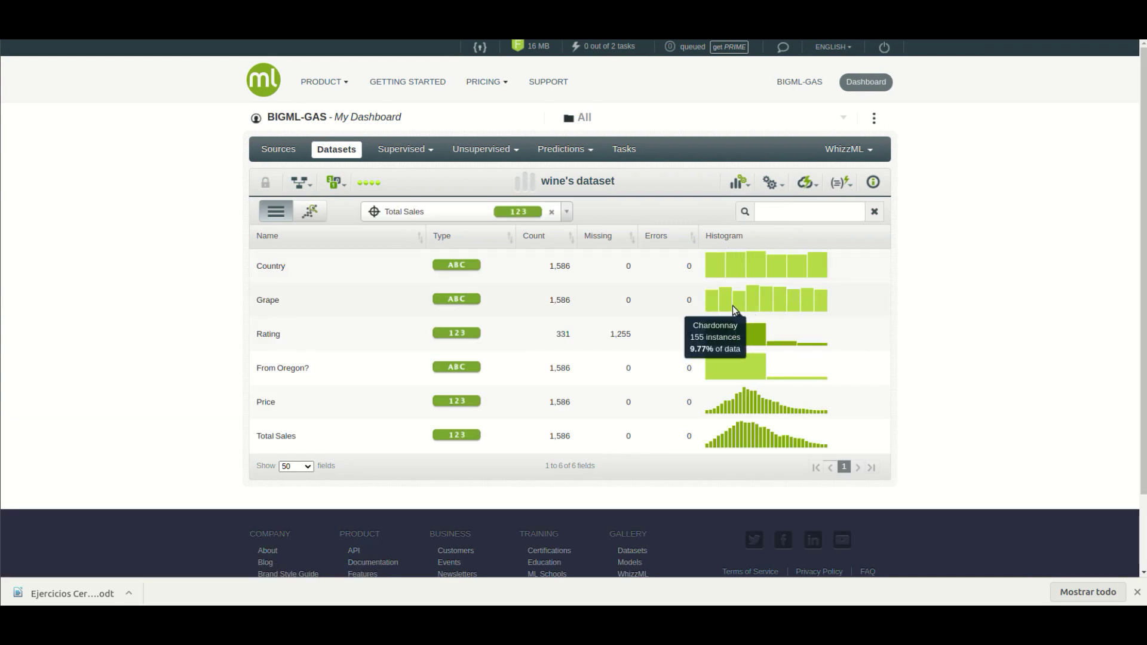
pyautogui.moveTo(714, 332)
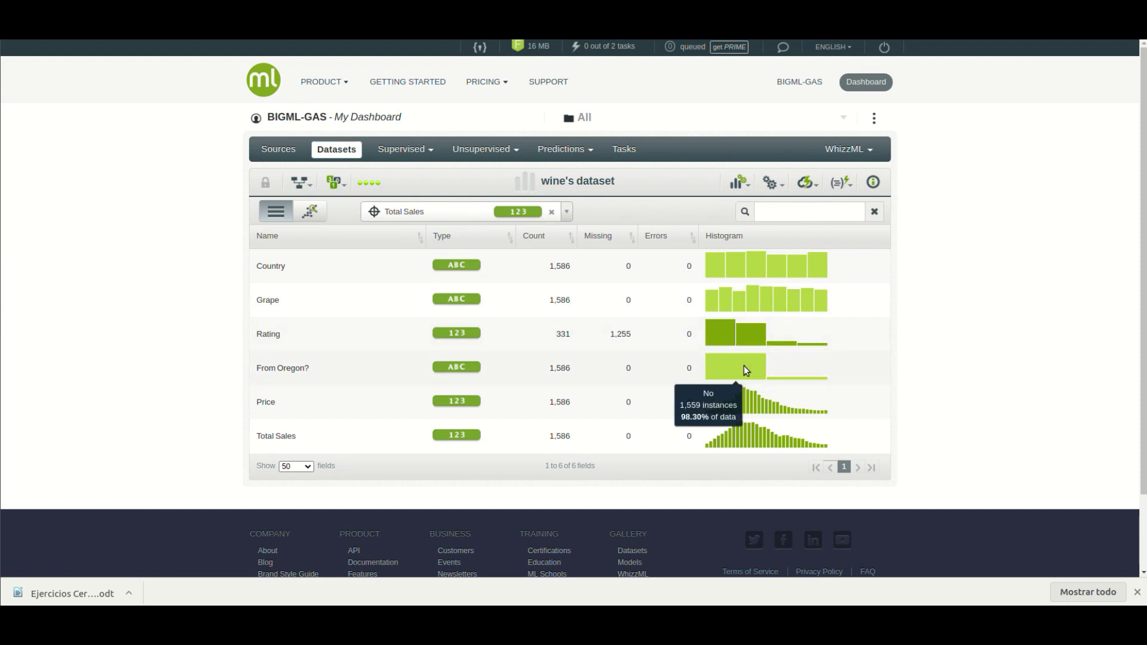
pyautogui.moveTo(793, 382)
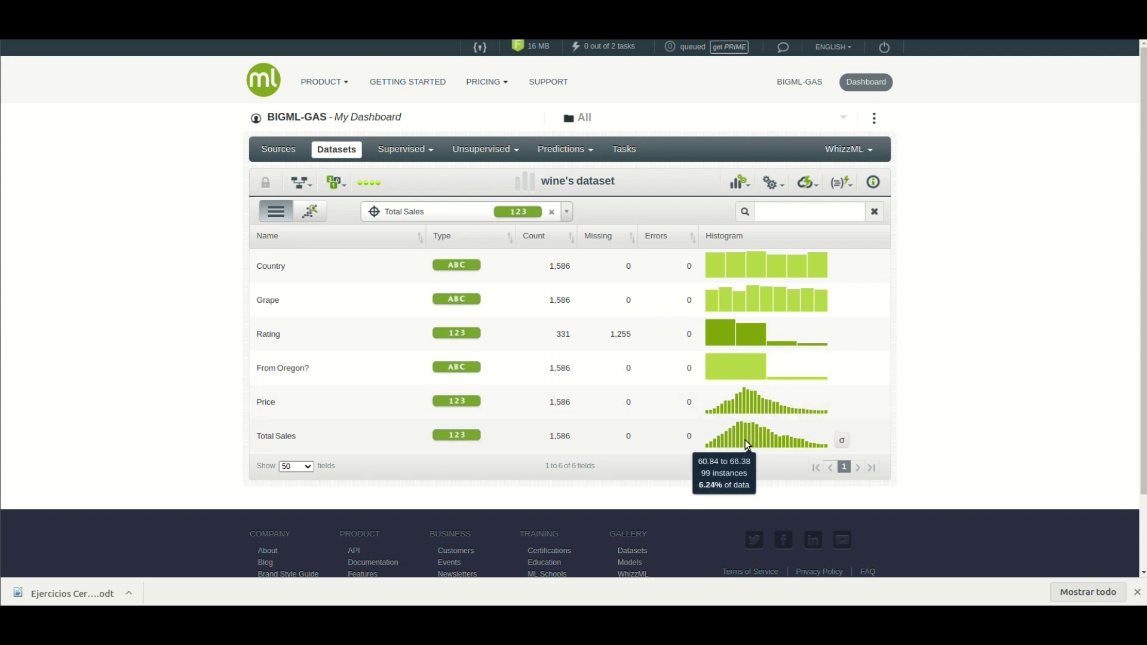
# Inspect the dataset's histograms and build a one-click Total Sales decision-tree model.
pyautogui.moveTo(801, 442)
pyautogui.moveTo(840, 442)
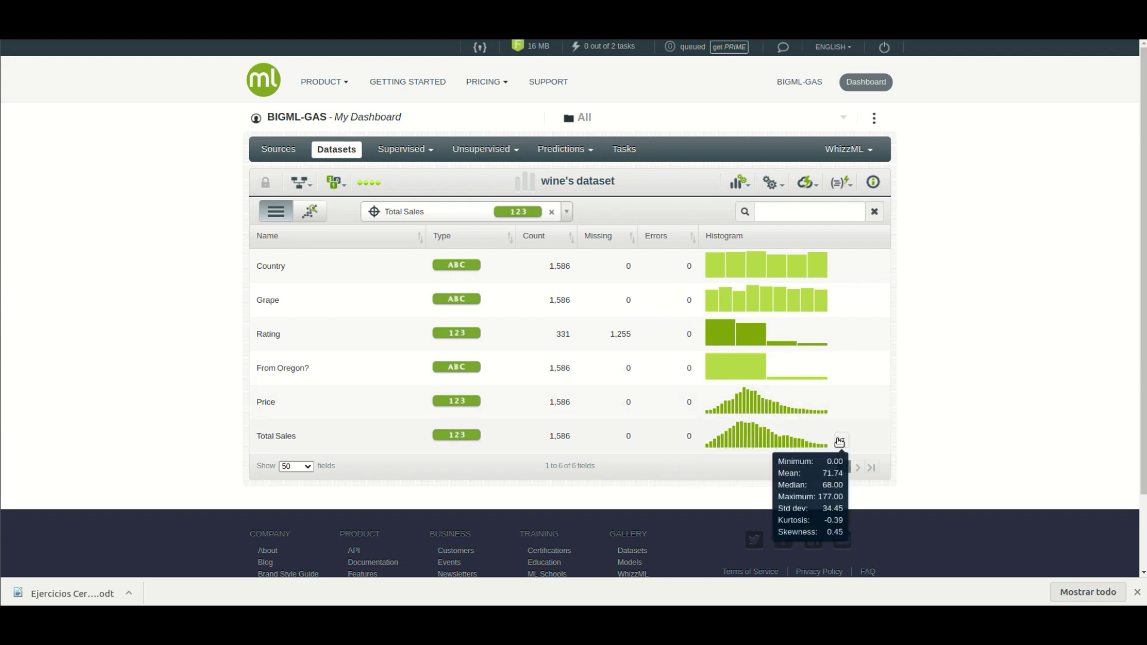
pyautogui.moveTo(803, 184)
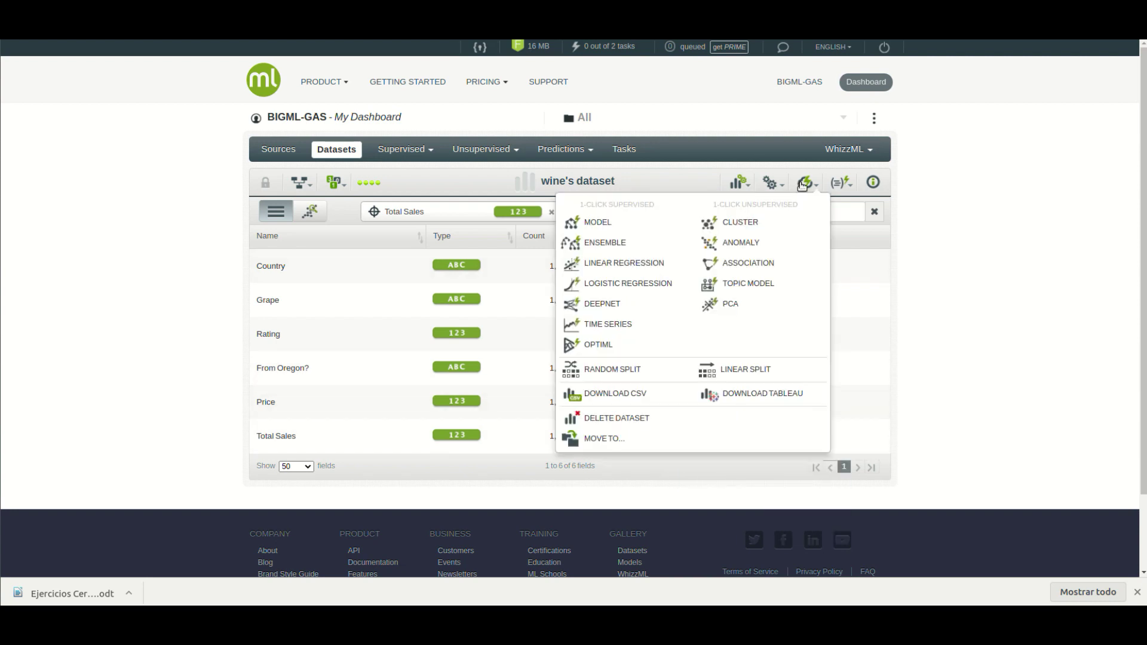
pyautogui.click(632, 217)
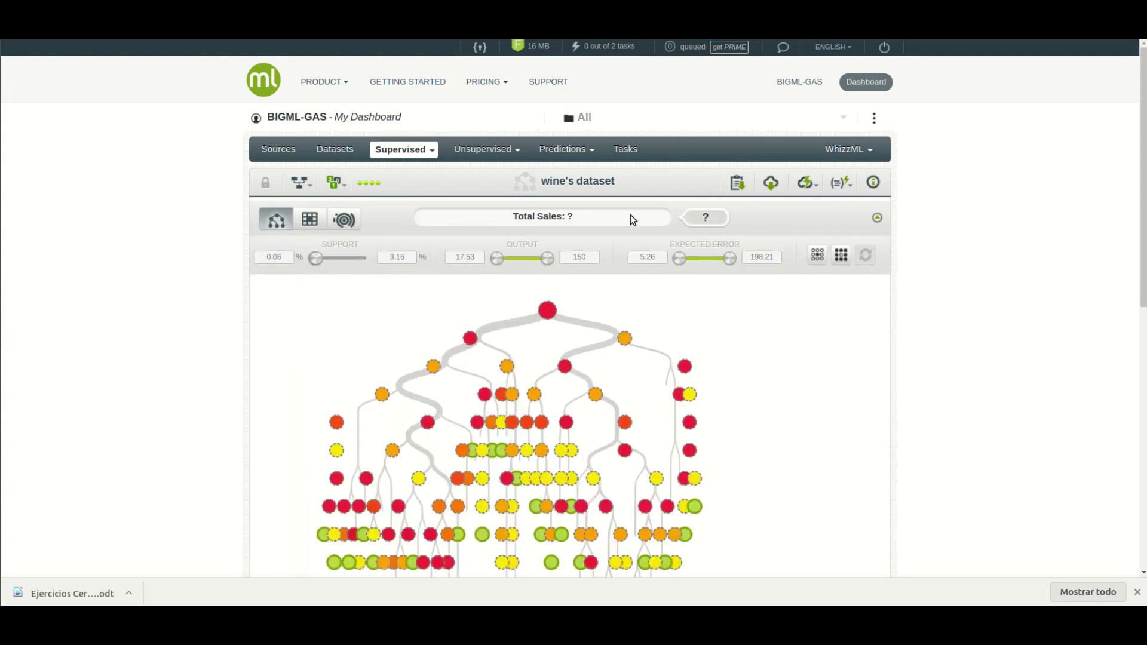
# Explore the Total Sales tree nodes to view predictions and the prediction path.
pyautogui.moveTo(645, 349)
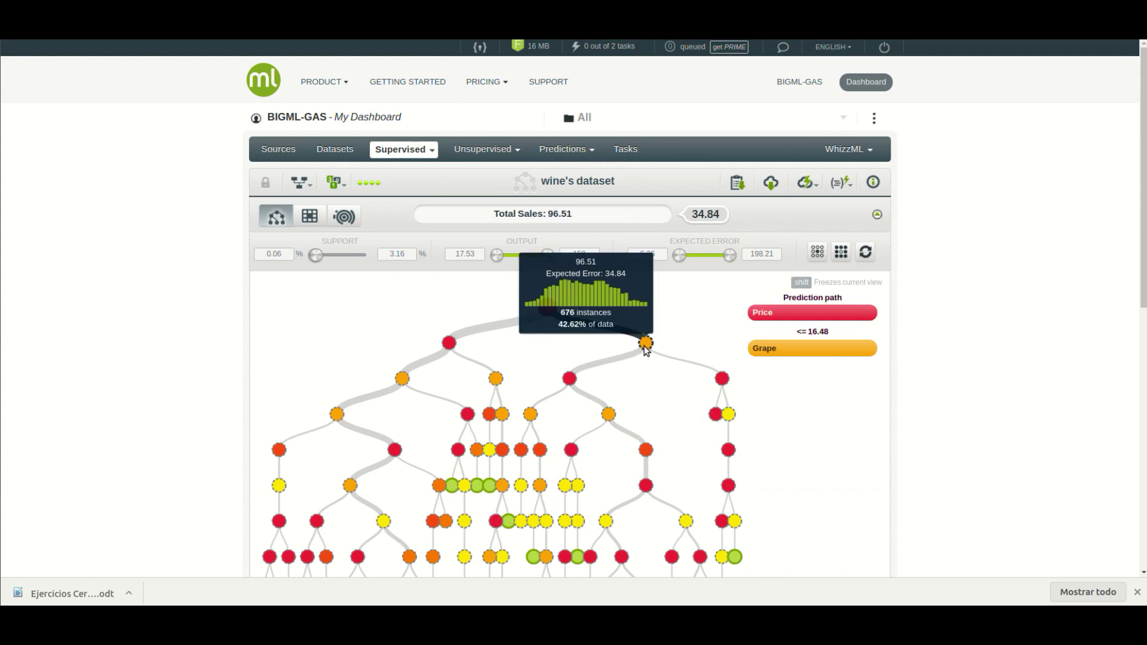
pyautogui.moveTo(723, 421)
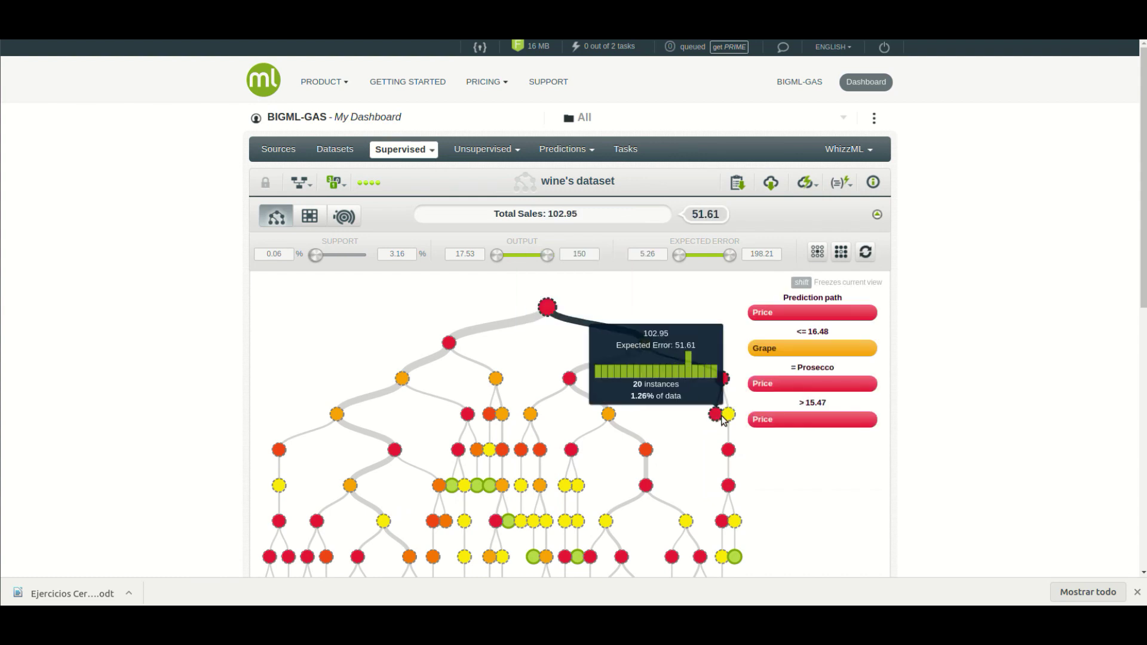
pyautogui.scroll(-2, 729, 418)
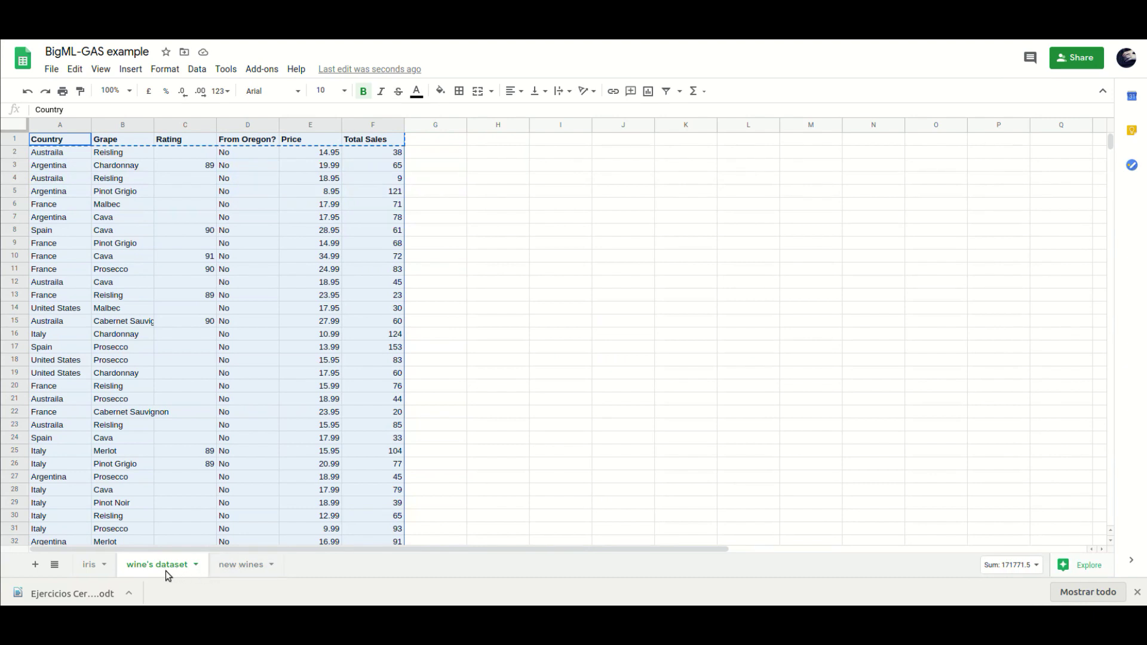
# Predict Total Sales for the new wines rows using the wine's dataset model in BigML.
pyautogui.click(236, 567)
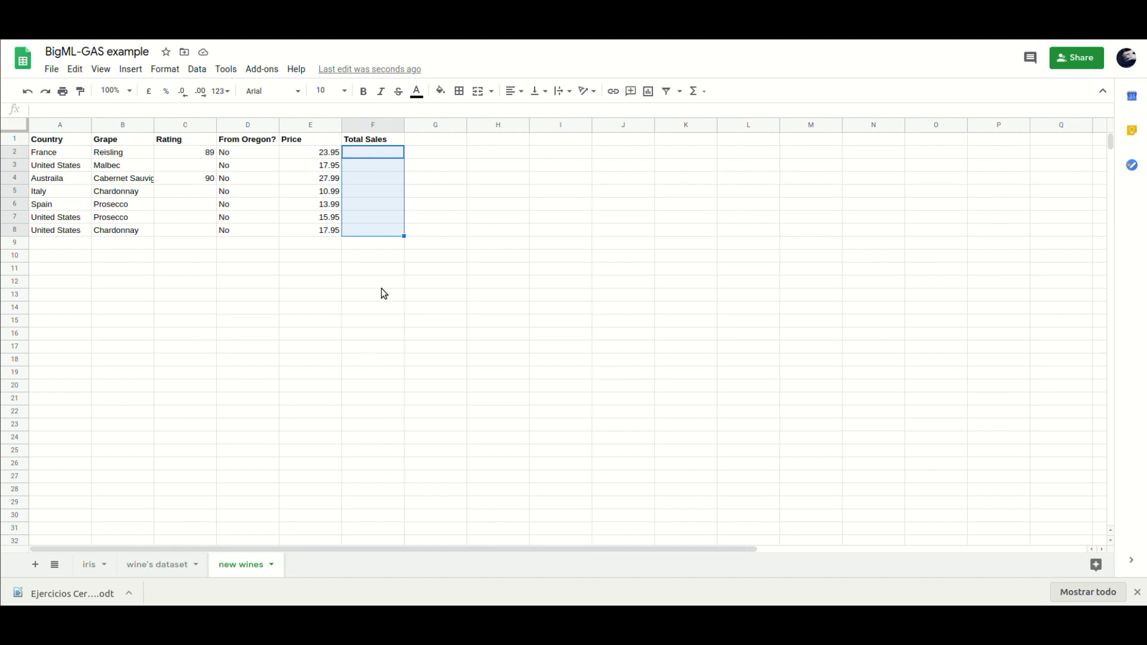
pyautogui.click(269, 71)
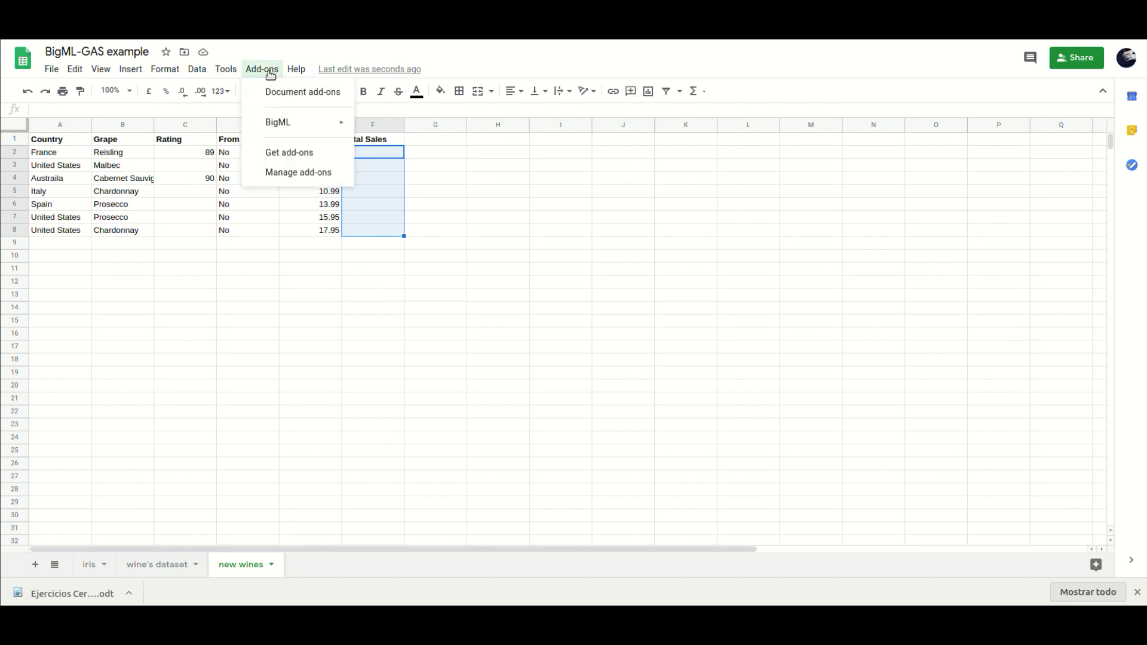
pyautogui.moveTo(276, 132)
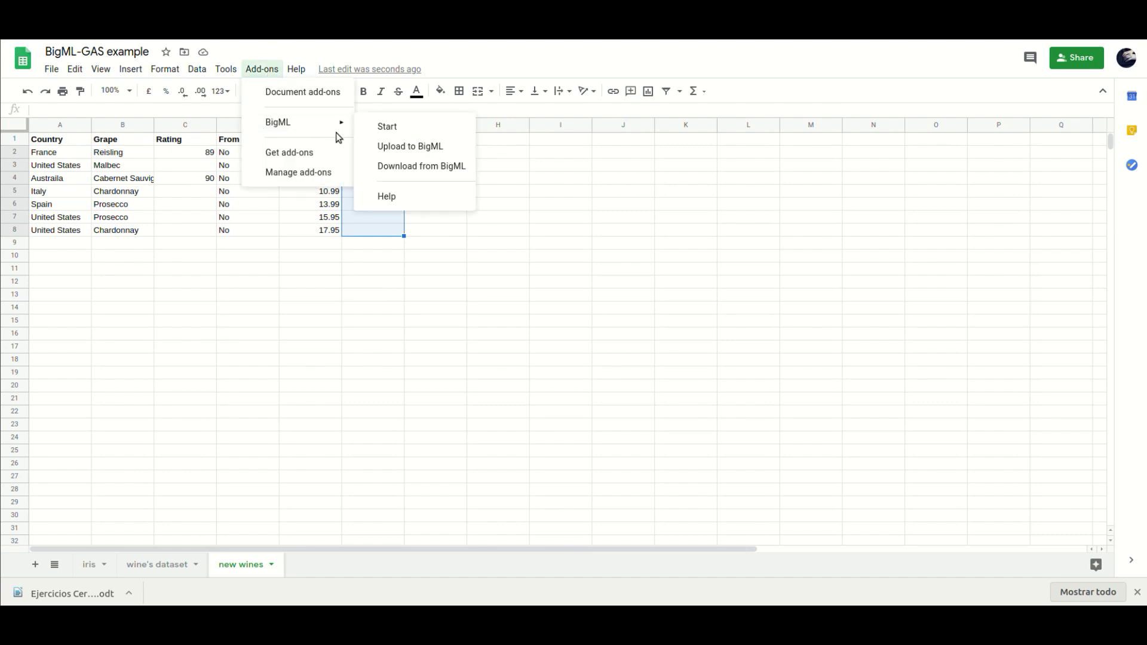
pyautogui.click(388, 128)
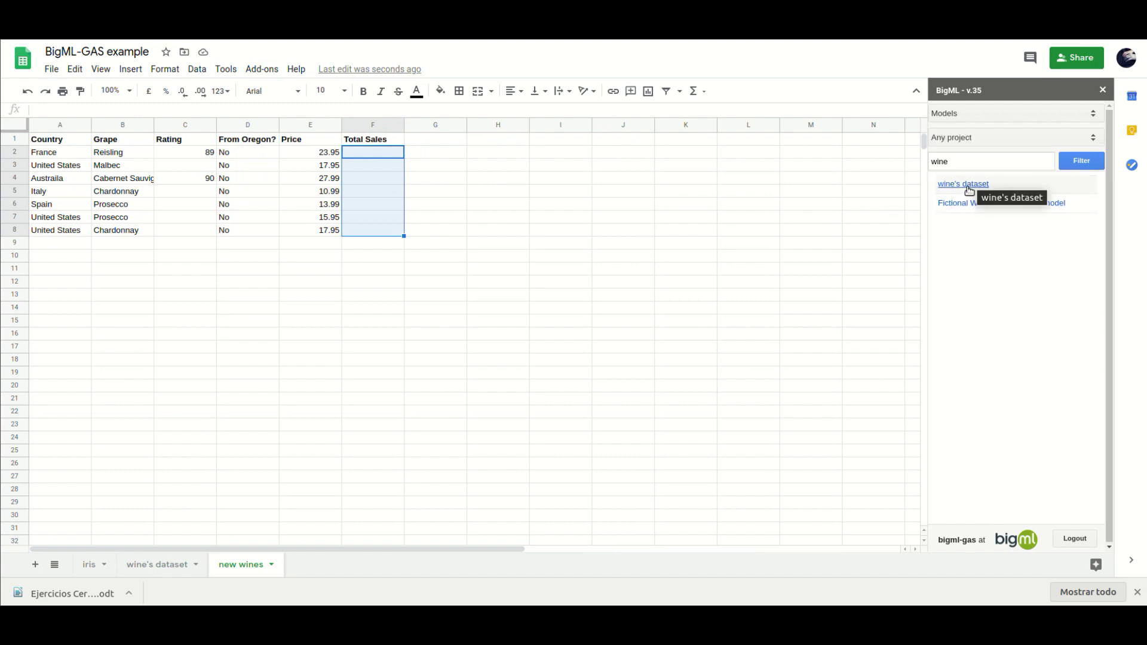
pyautogui.click(971, 190)
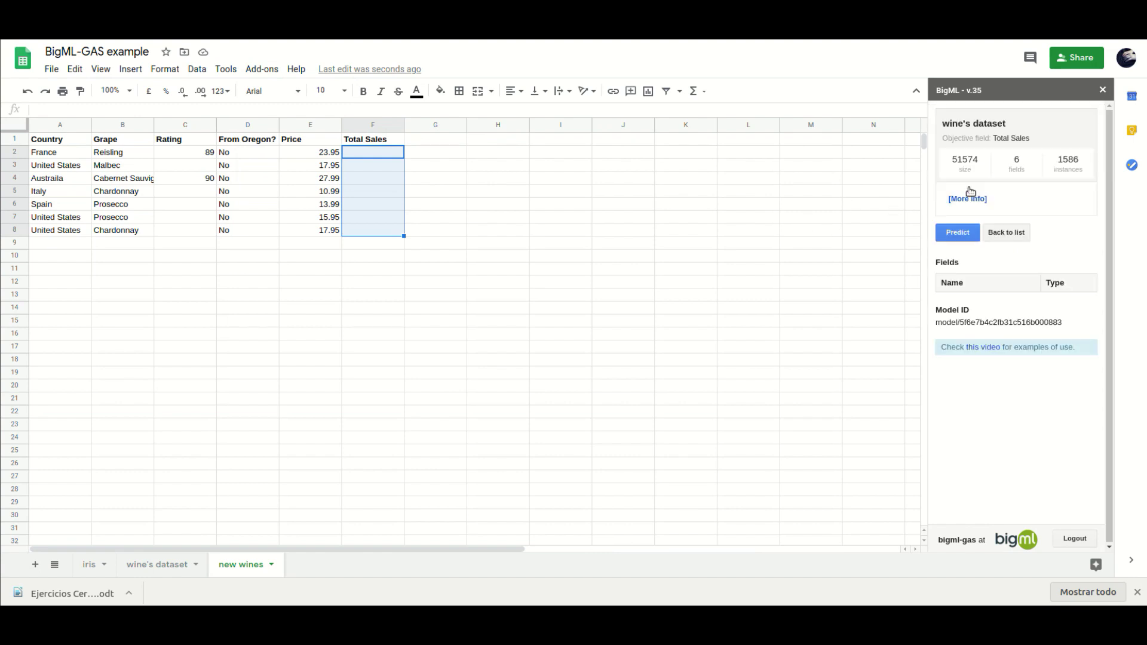
pyautogui.click(948, 234)
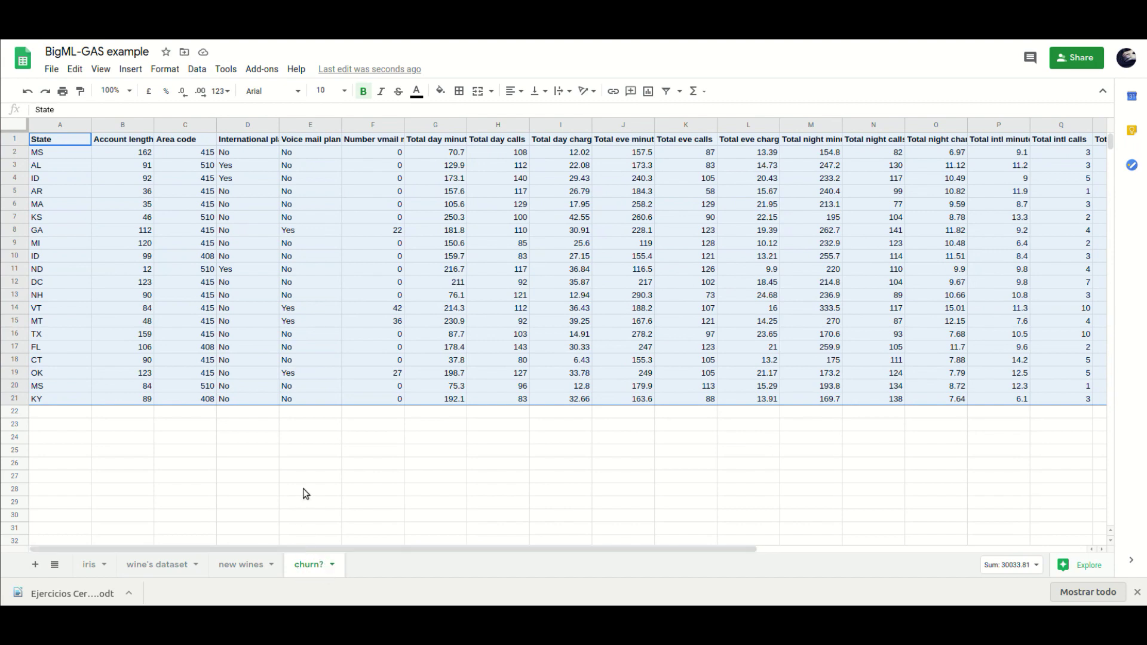
# Upload the churn? sheet to BigML and open its 19-field source page.
pyautogui.hscroll(5, 303, 484)
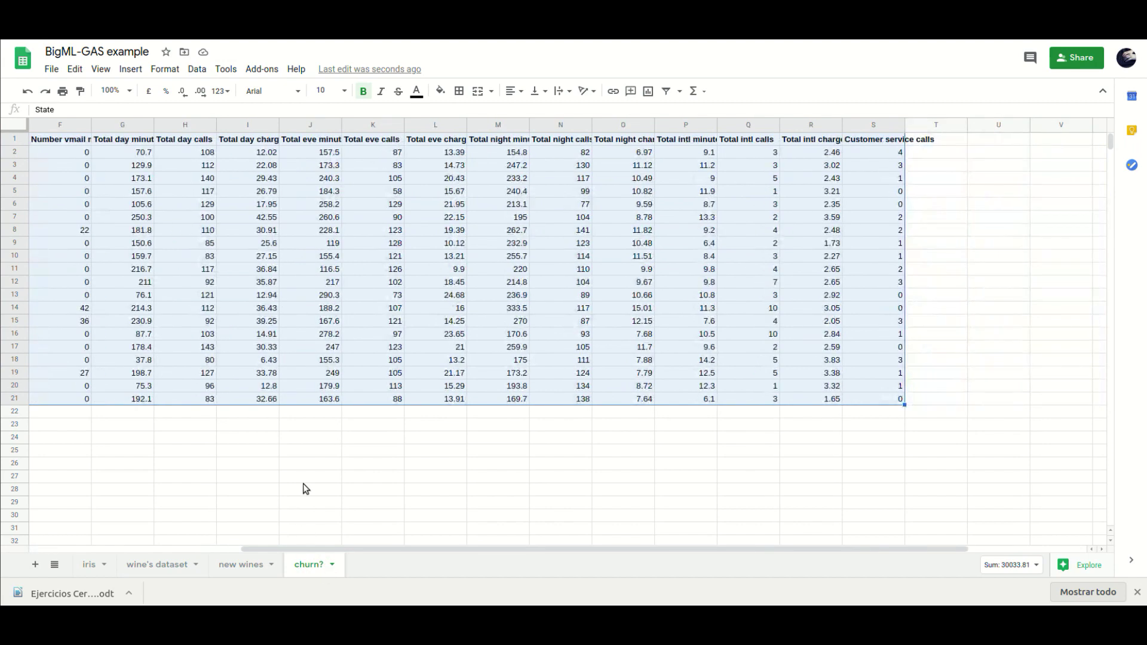
pyautogui.hscroll(-5, 303, 485)
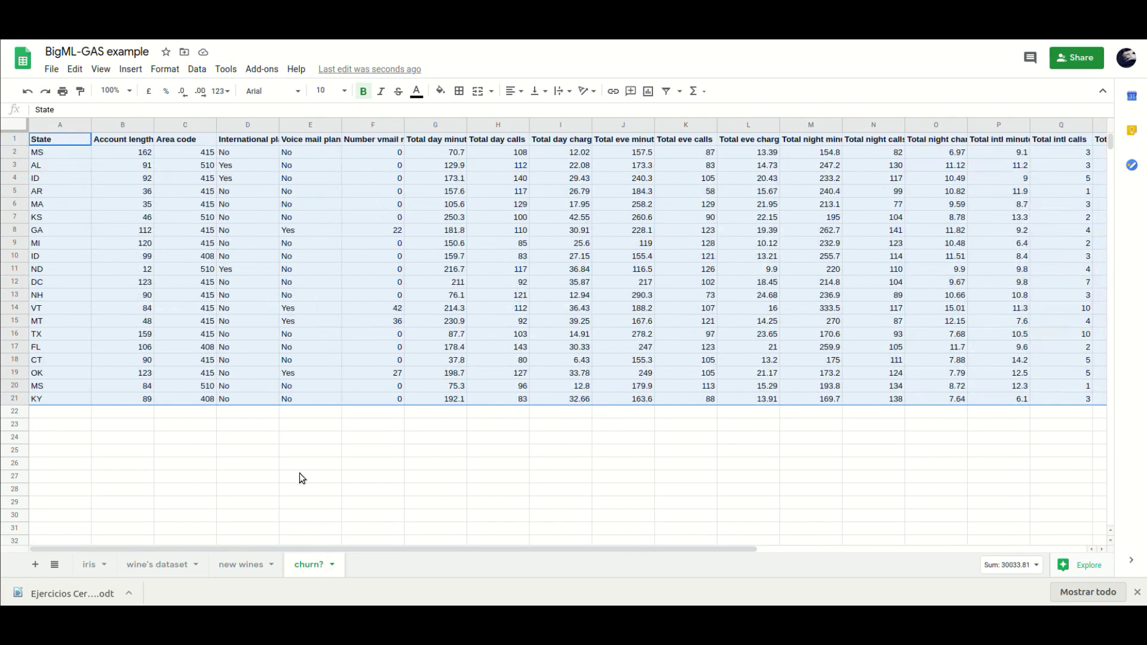
pyautogui.click(269, 69)
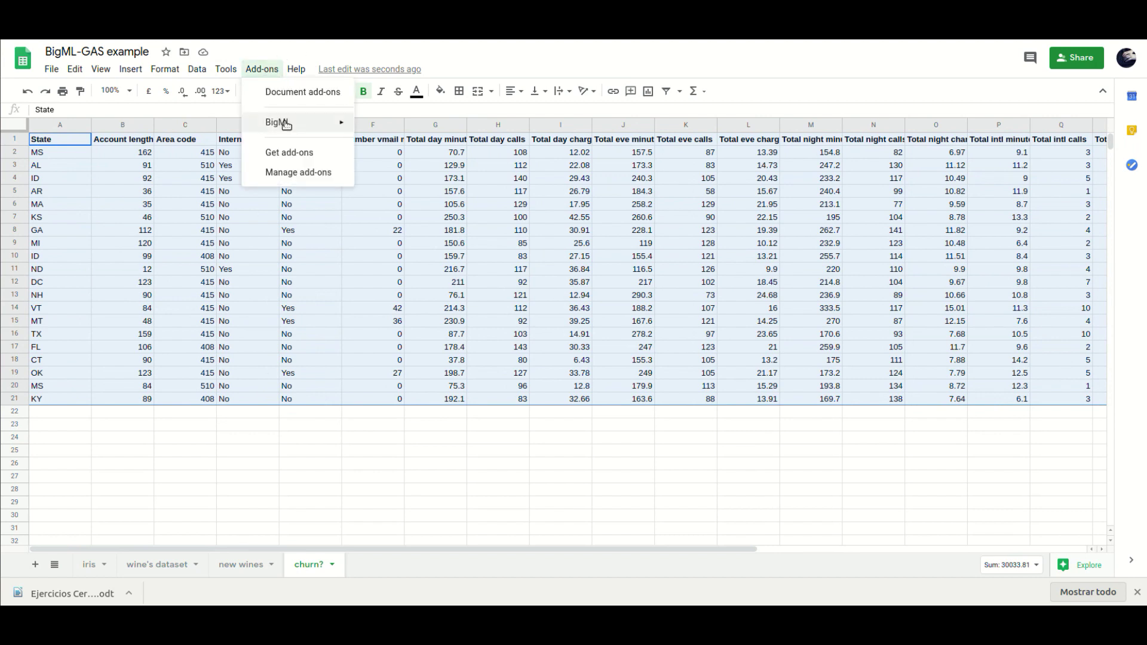
pyautogui.moveTo(286, 125)
pyautogui.click(382, 147)
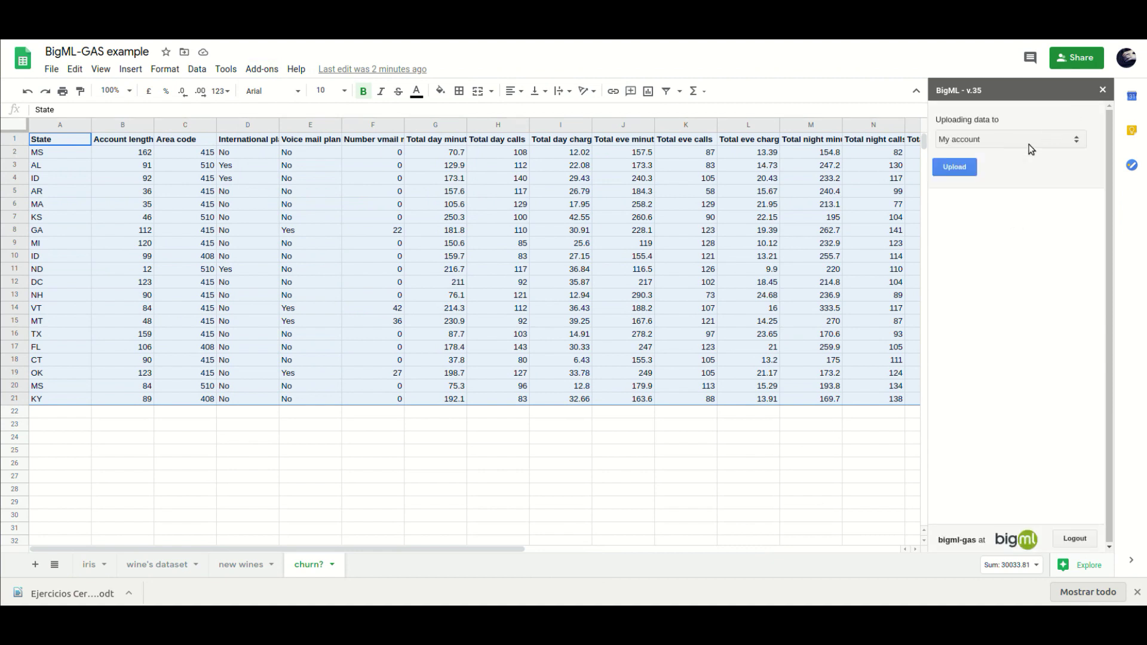
pyautogui.click(966, 168)
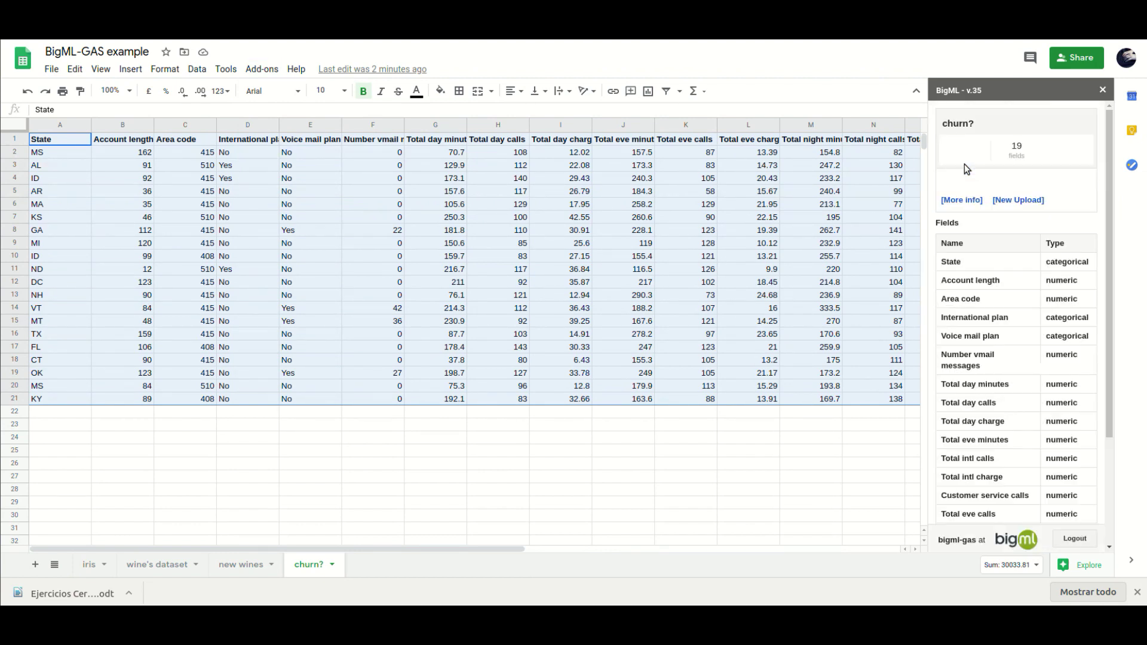
pyautogui.click(973, 200)
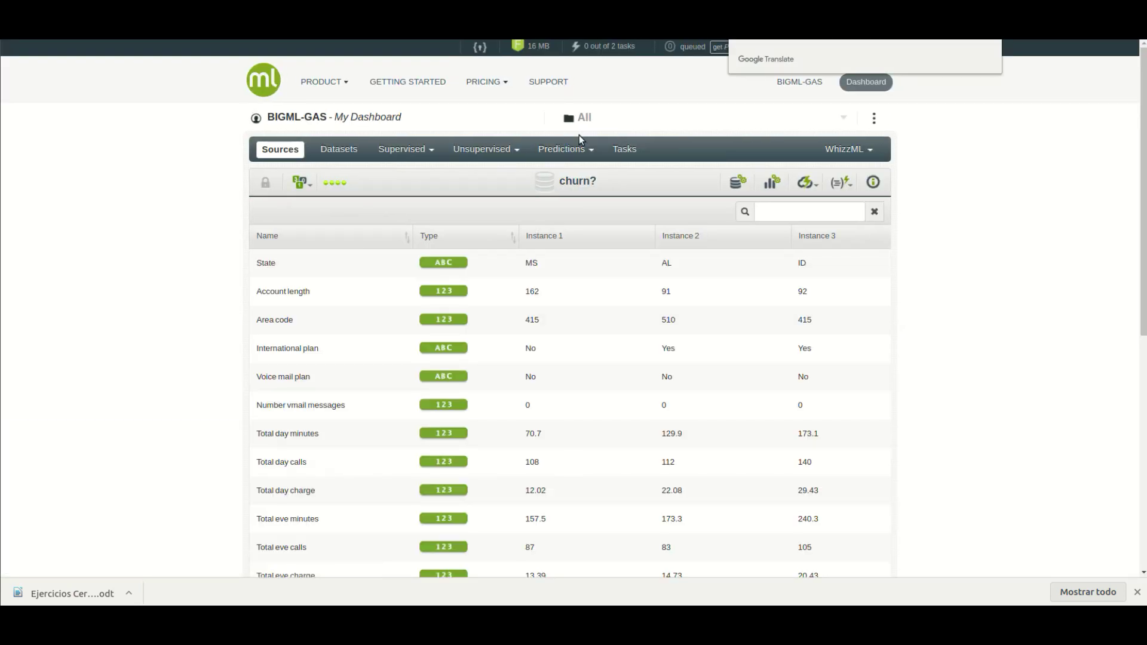
# Create a churn? dataset with 1-click dataset, then open the Churn in the Telecom Industry model.
pyautogui.click(806, 182)
pyautogui.click(783, 204)
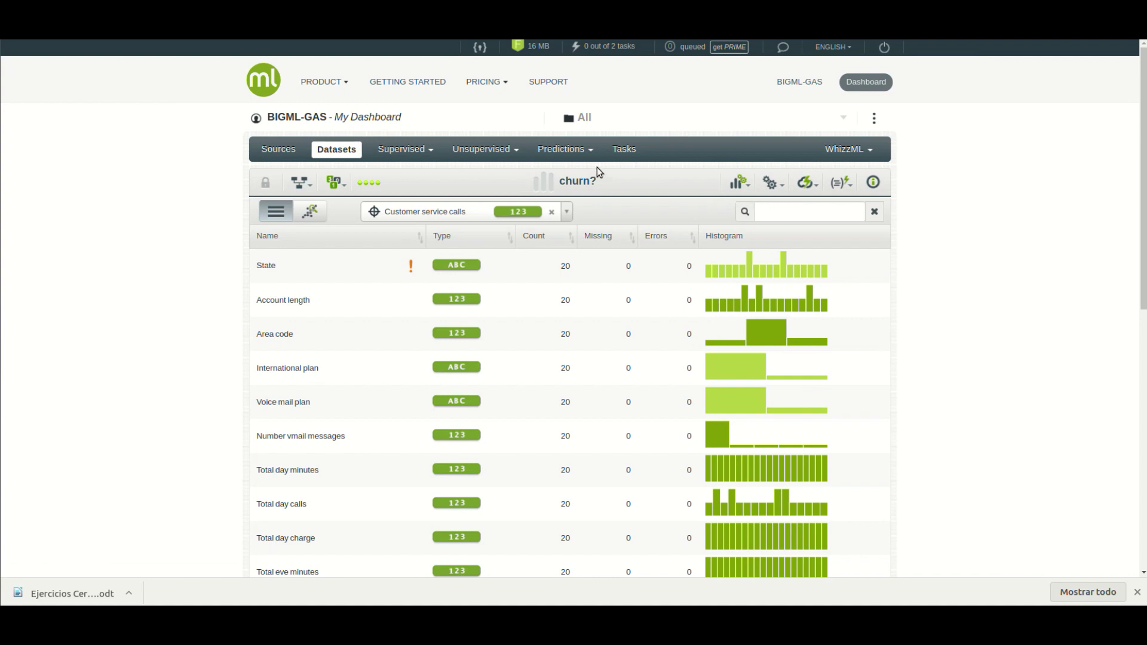
pyautogui.moveTo(415, 150)
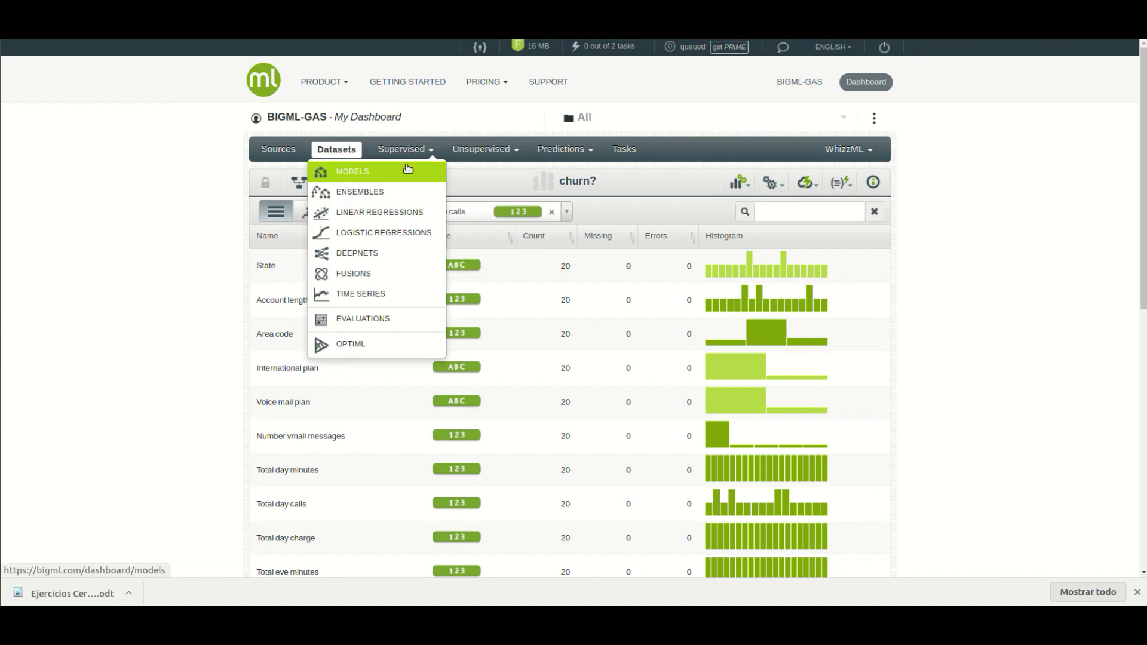
pyautogui.click(408, 170)
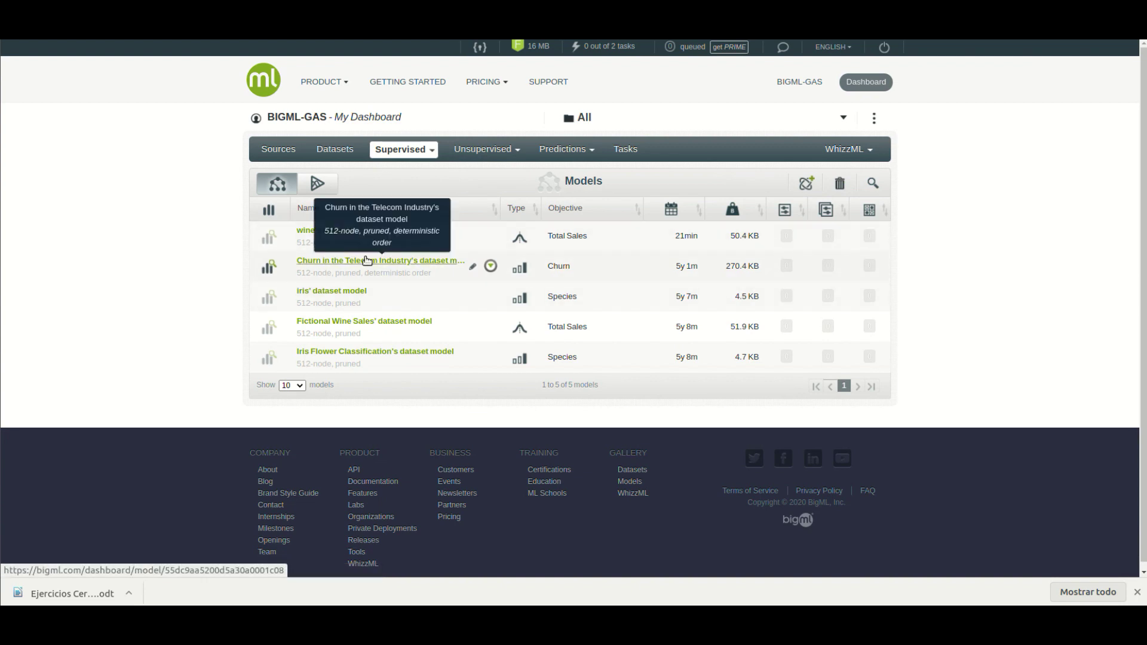
pyautogui.click(367, 260)
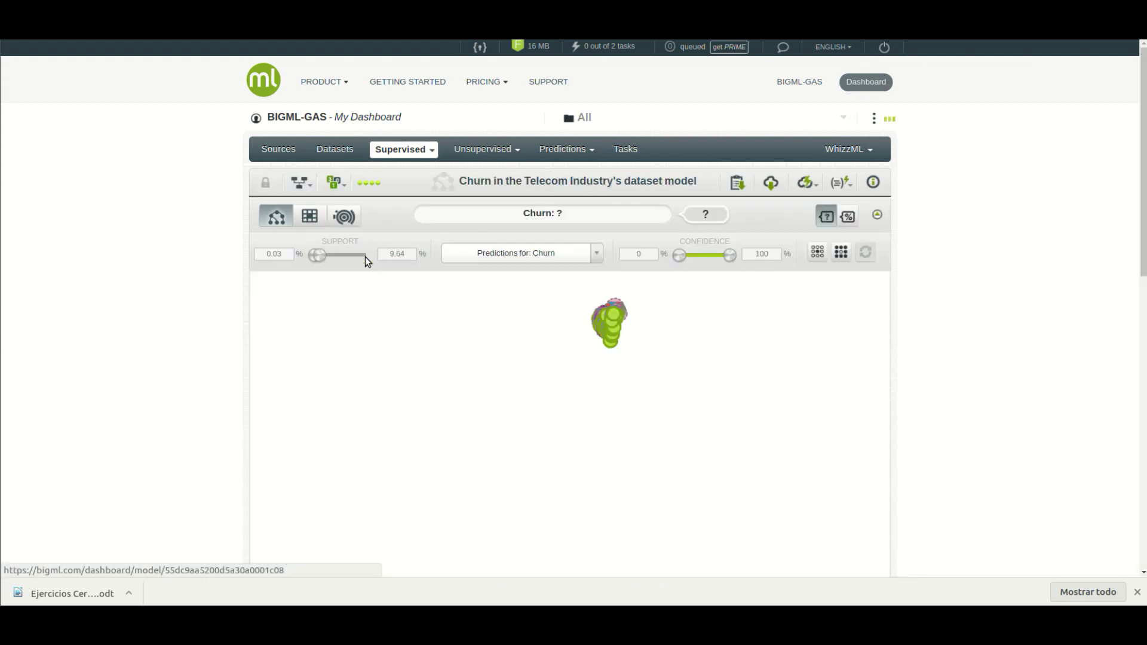
pyautogui.moveTo(793, 186)
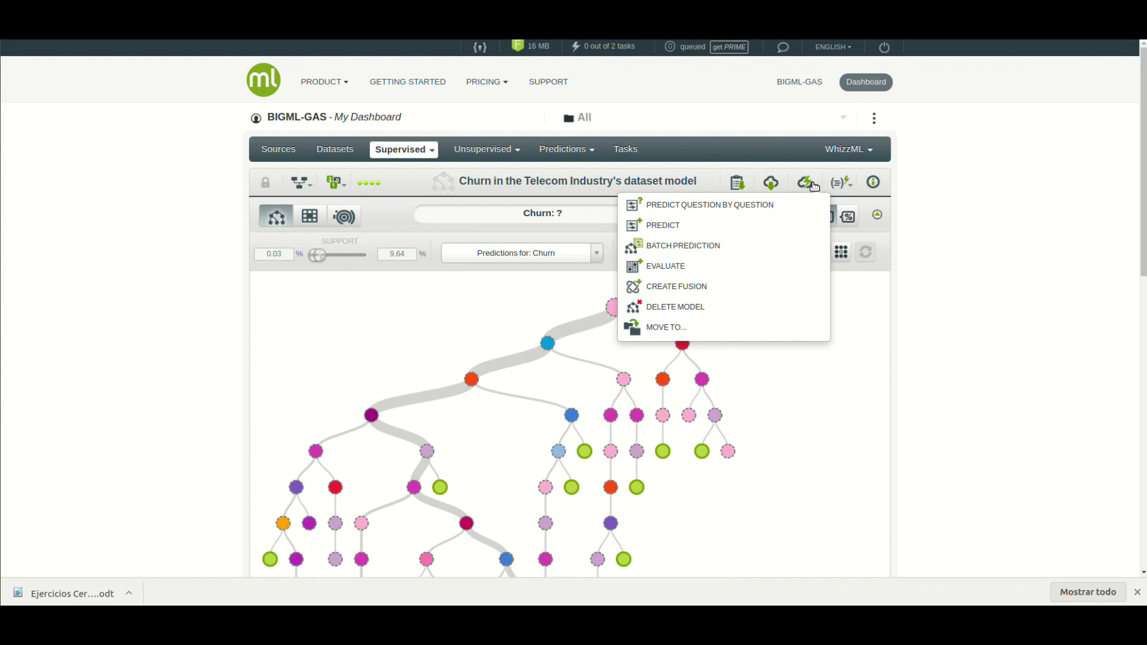
# Run a batch prediction of the Telecom churn model on the churn? dataset.
pyautogui.click(764, 246)
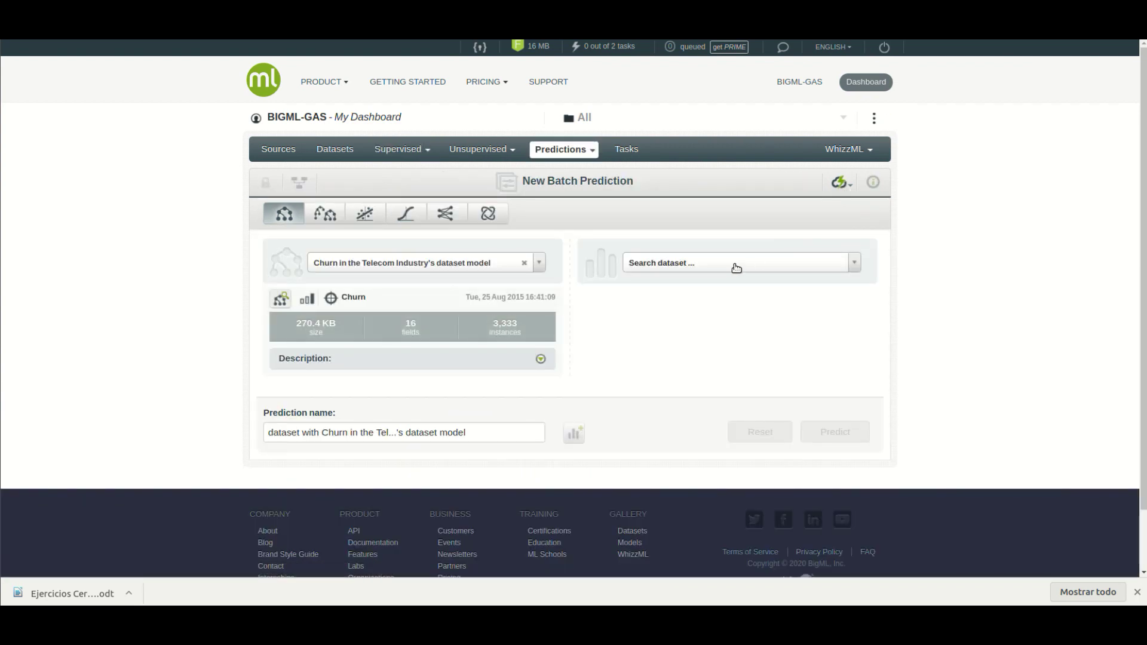
pyautogui.click(735, 266)
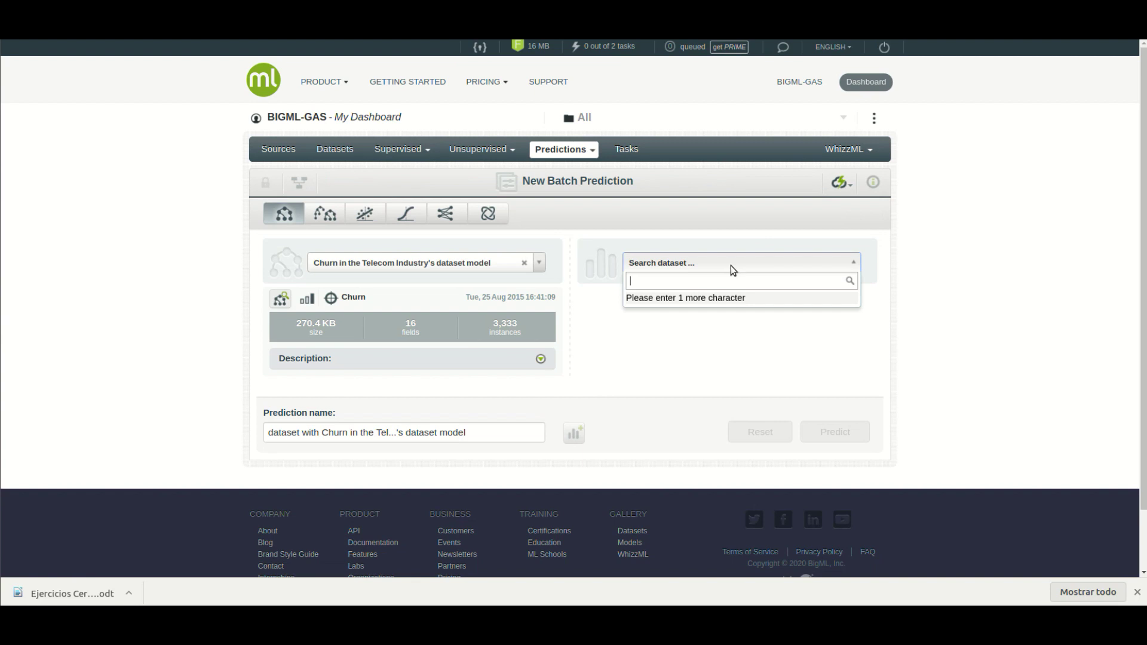
pyautogui.write('chu')
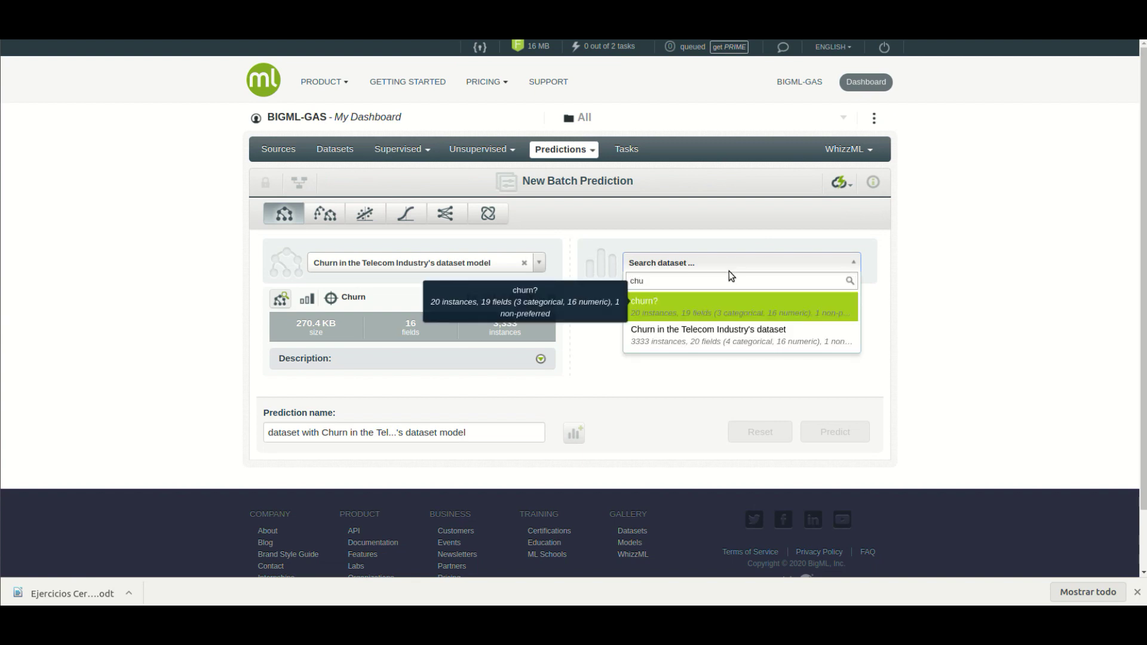
pyautogui.click(688, 308)
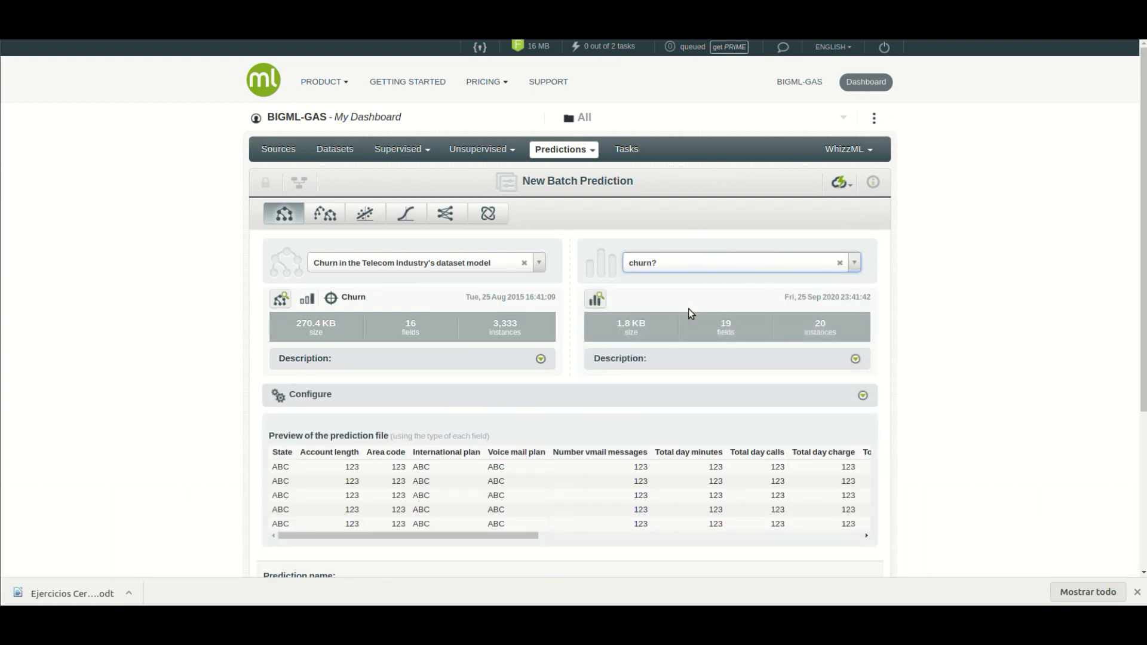
pyautogui.scroll(-5, 948, 280)
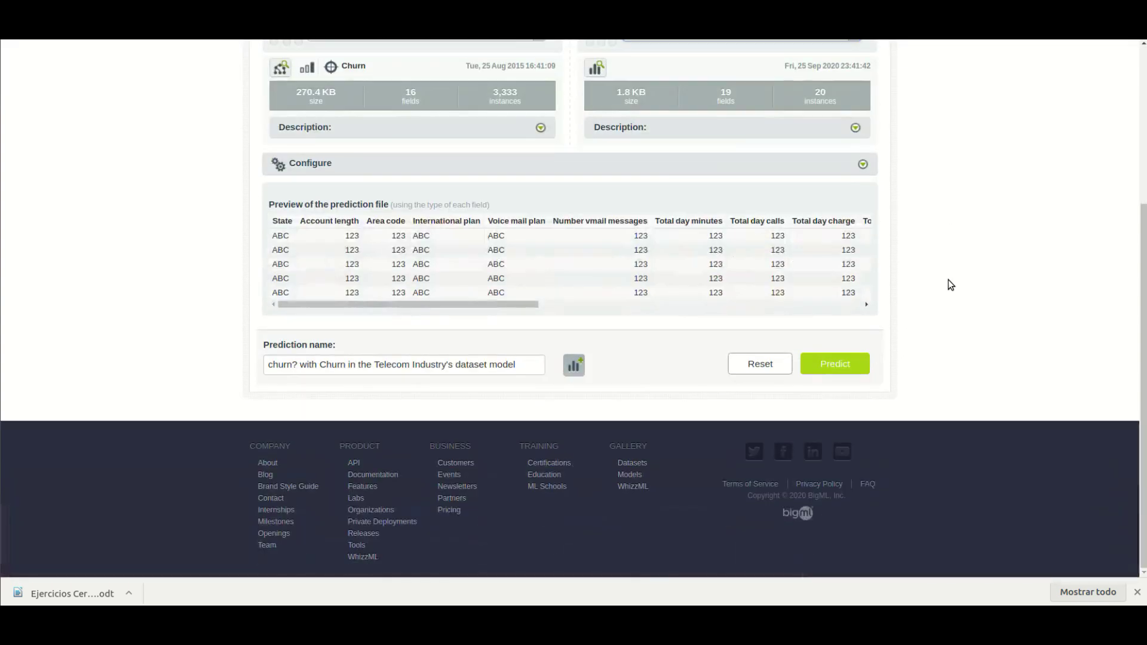
pyautogui.click(827, 366)
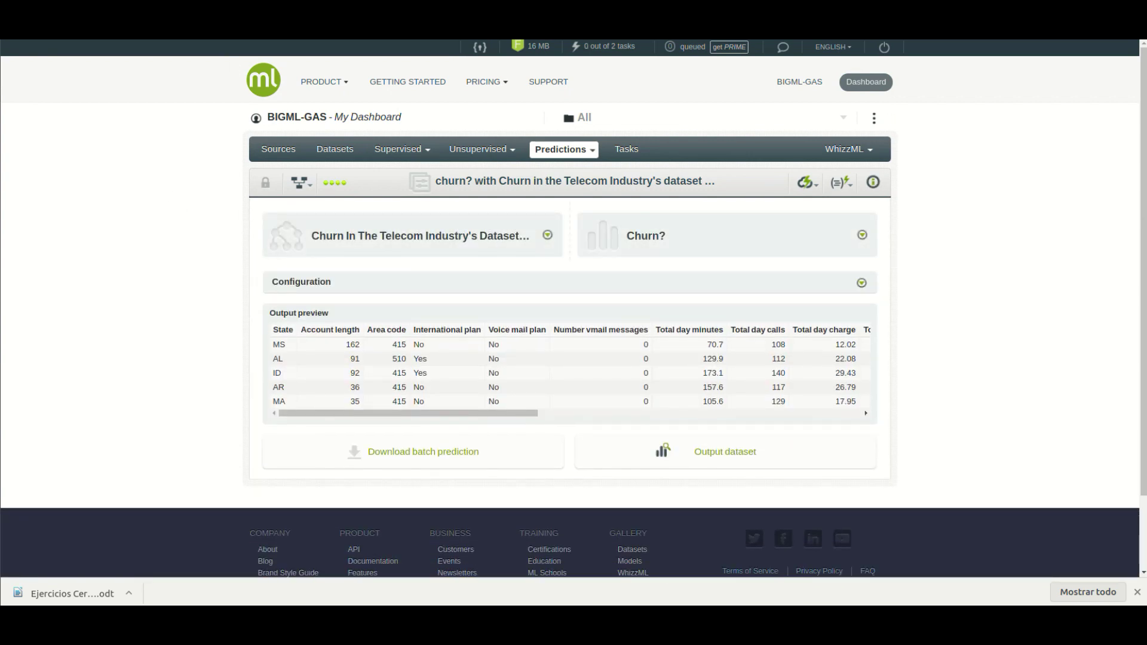
pyautogui.hotkey('ctrl', 'Tab')
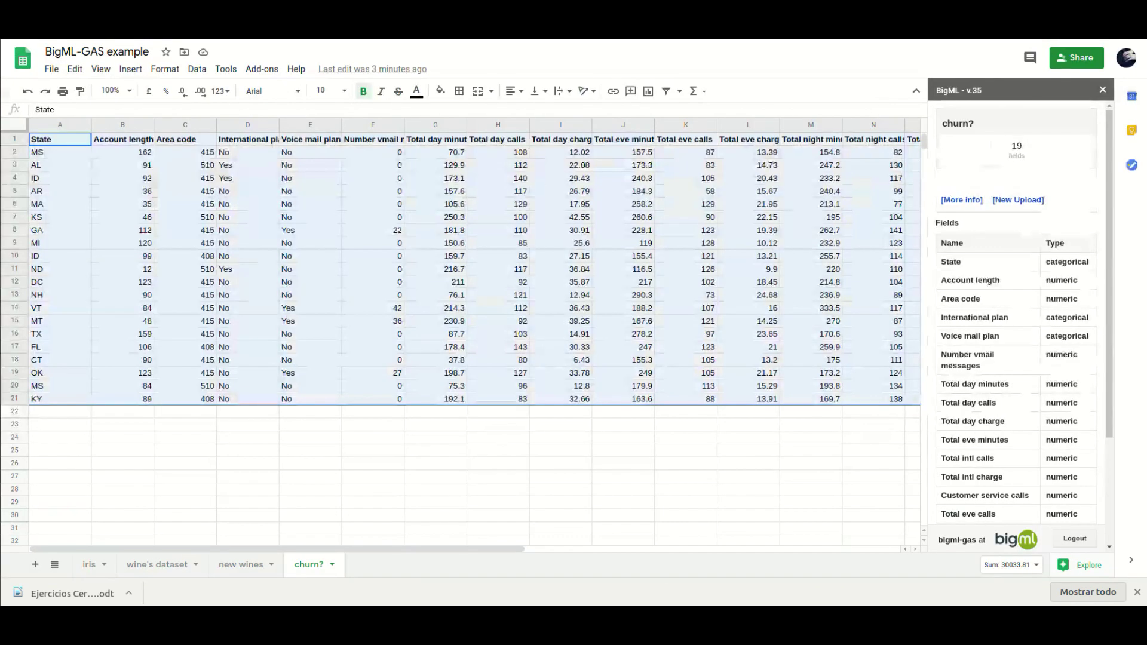
# Download the churn? batch prediction dataset from BigML into a new sheet.
pyautogui.click(1103, 92)
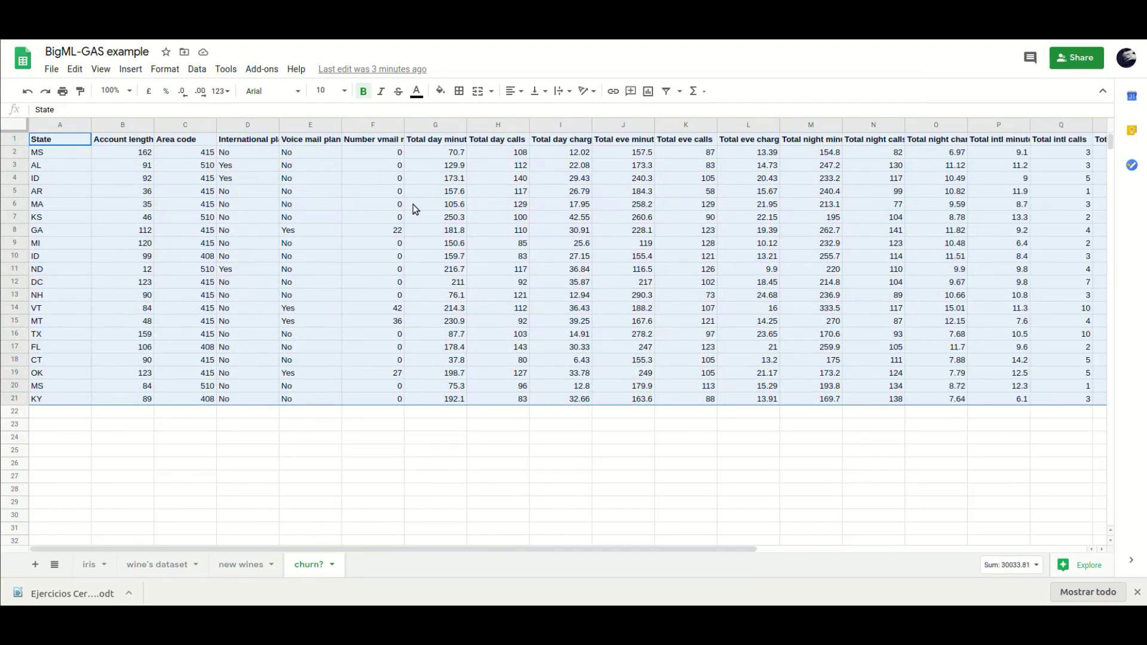
pyautogui.click(258, 69)
pyautogui.moveTo(297, 124)
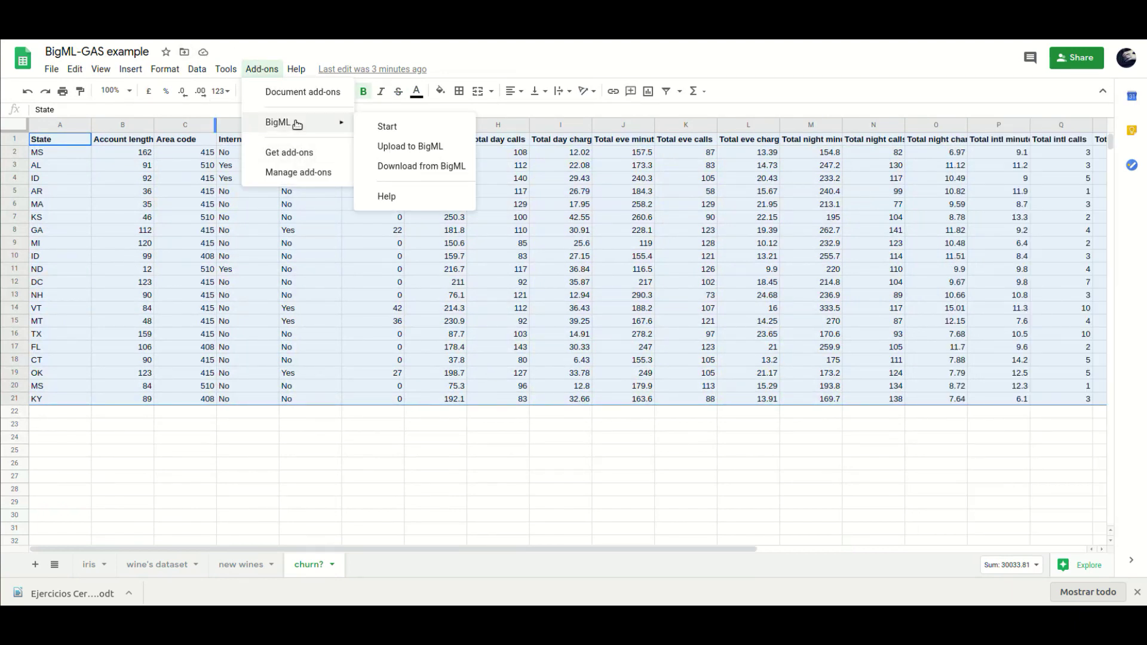
pyautogui.click(415, 167)
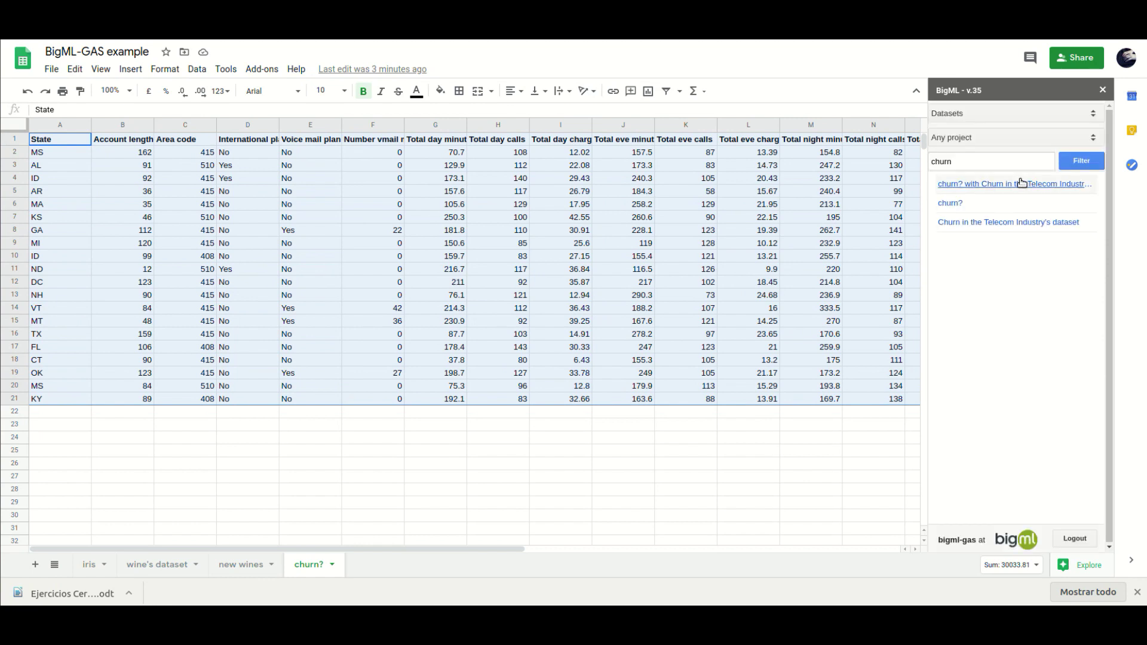
pyautogui.click(1016, 184)
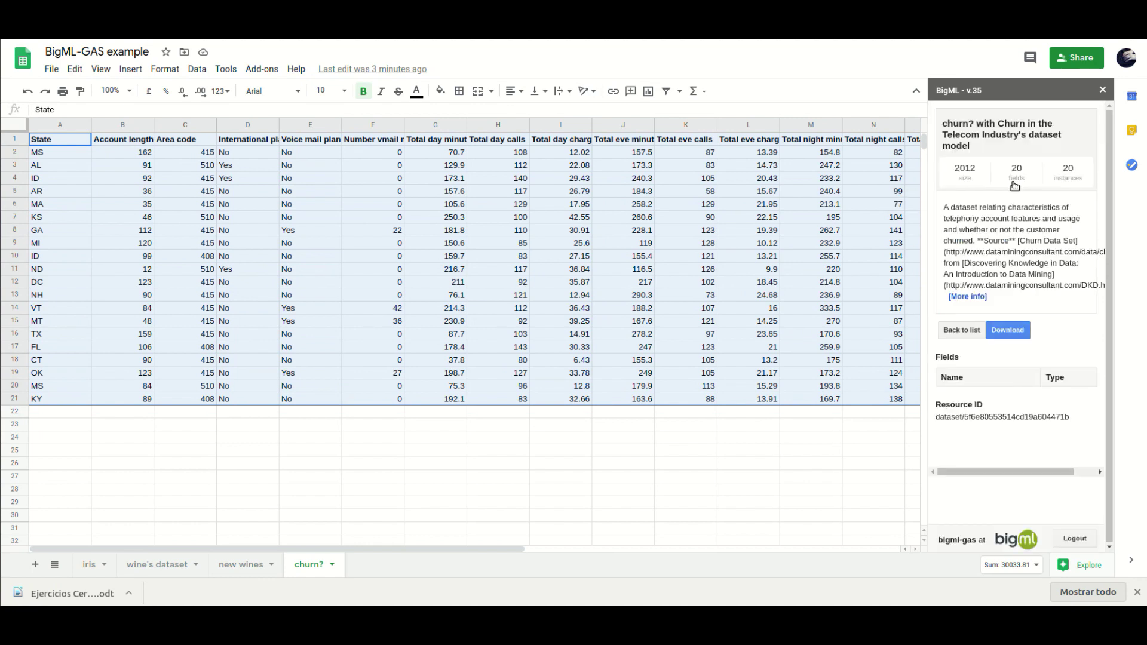
pyautogui.click(1003, 332)
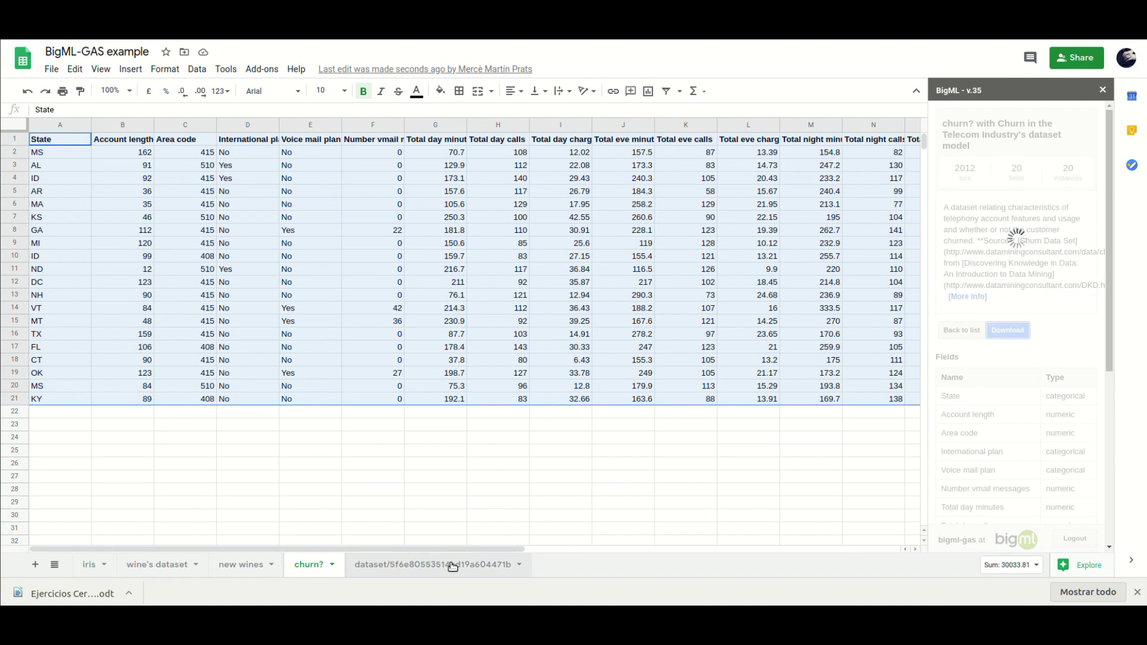
# Review the predicted TRUE/FALSE Churn values in column T and browse BigML's unsupervised resource types.
pyautogui.click(452, 566)
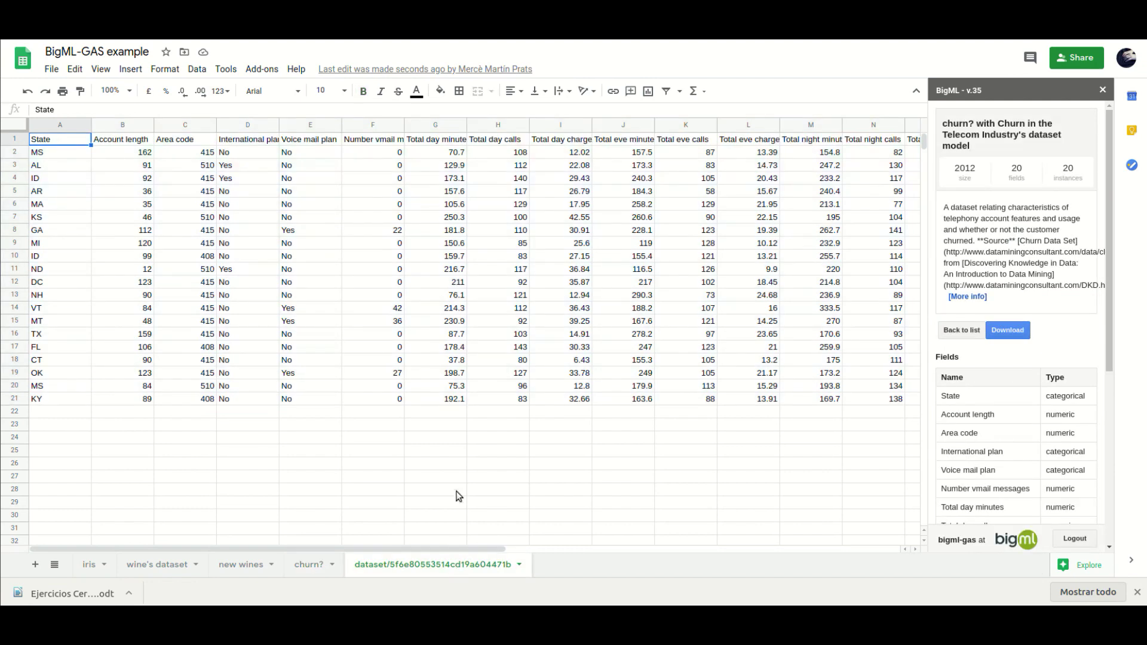
pyautogui.hscroll(5, 457, 484)
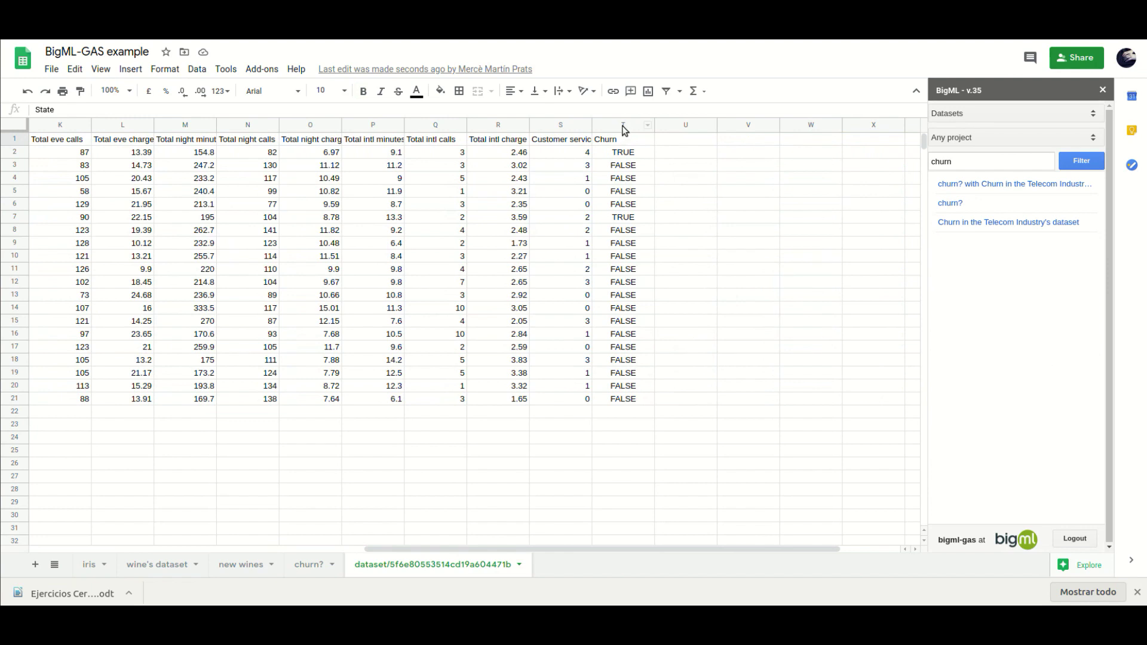
pyautogui.click(623, 125)
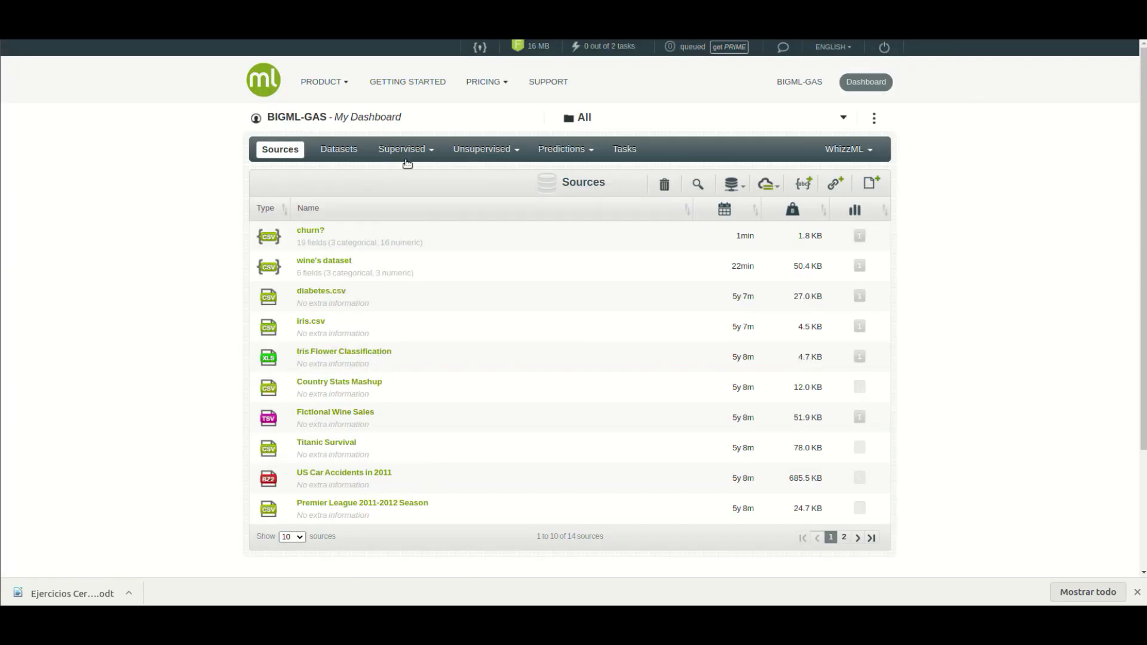
pyautogui.click(481, 150)
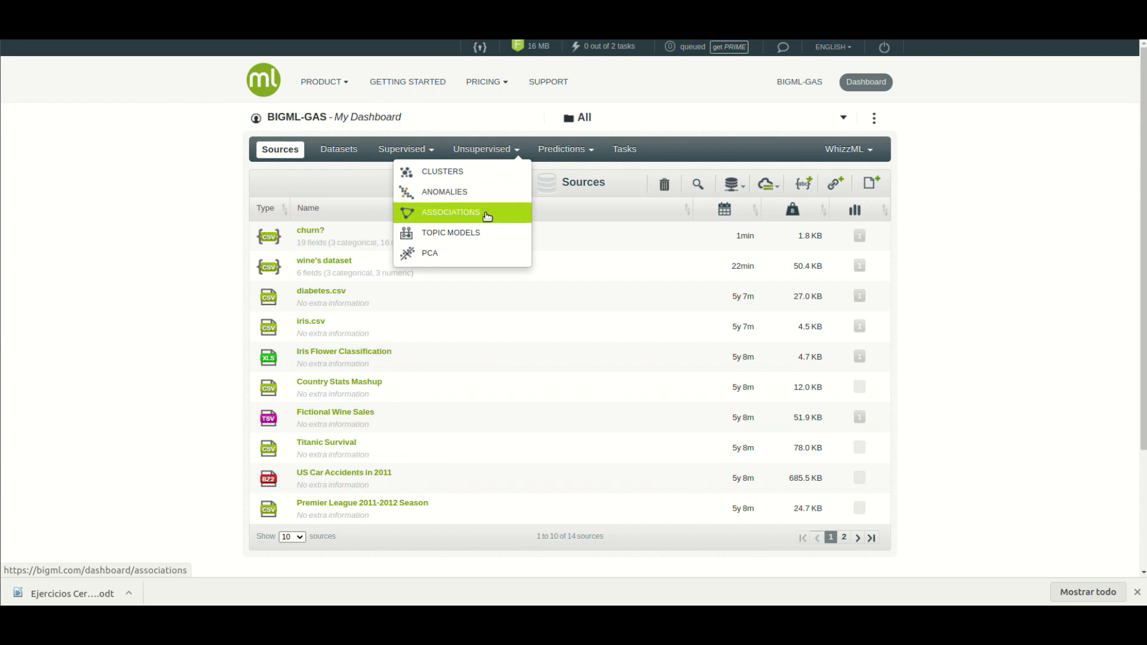
# Show the supervised resource types on BigML's dashboard.
pyautogui.click(413, 150)
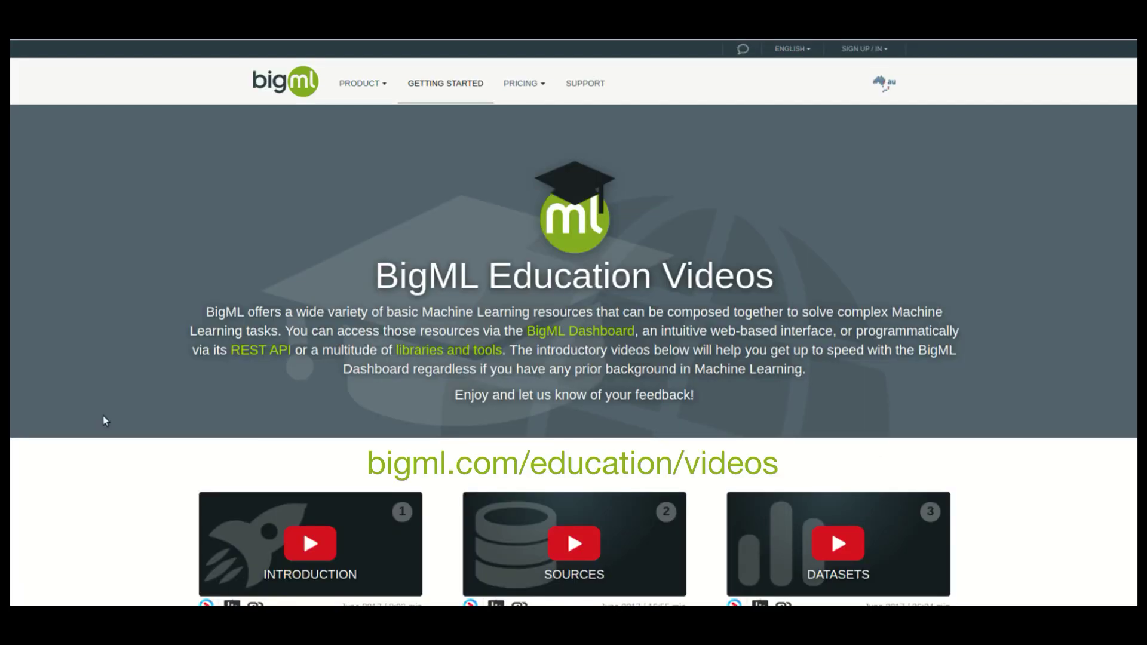
# Scroll down BigML's pages to the tools list with BigMLer, Zapier, BigML-GAS and BigMLX.
pyautogui.scroll(-12, 103, 419)
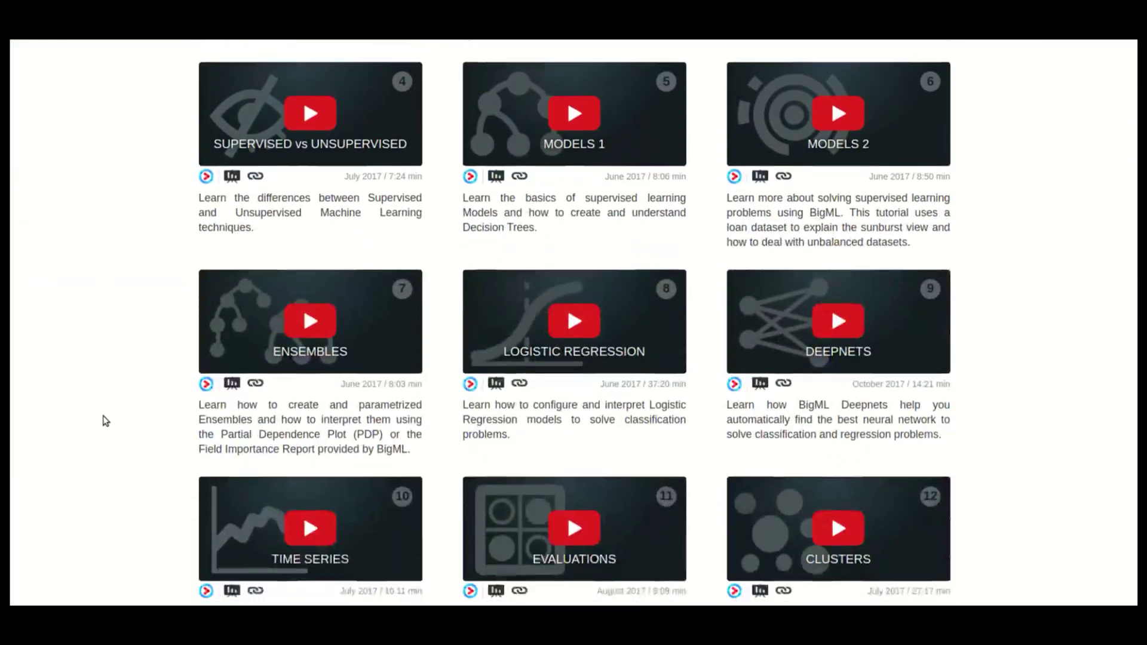
pyautogui.scroll(-10, 106, 421)
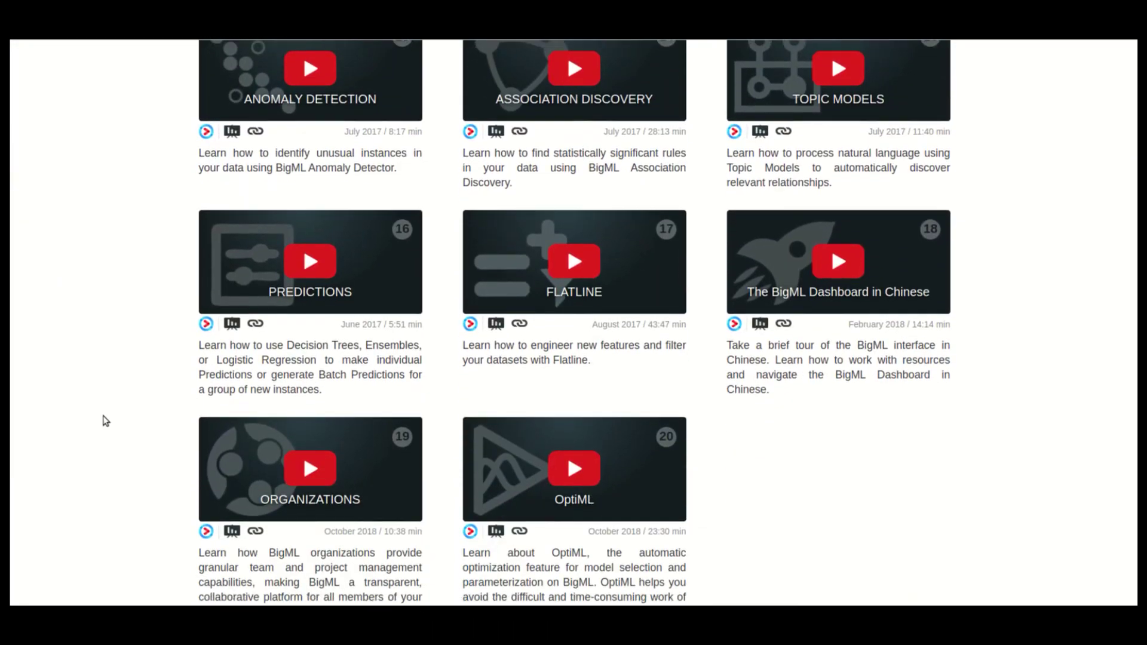
pyautogui.scroll(-2, 106, 421)
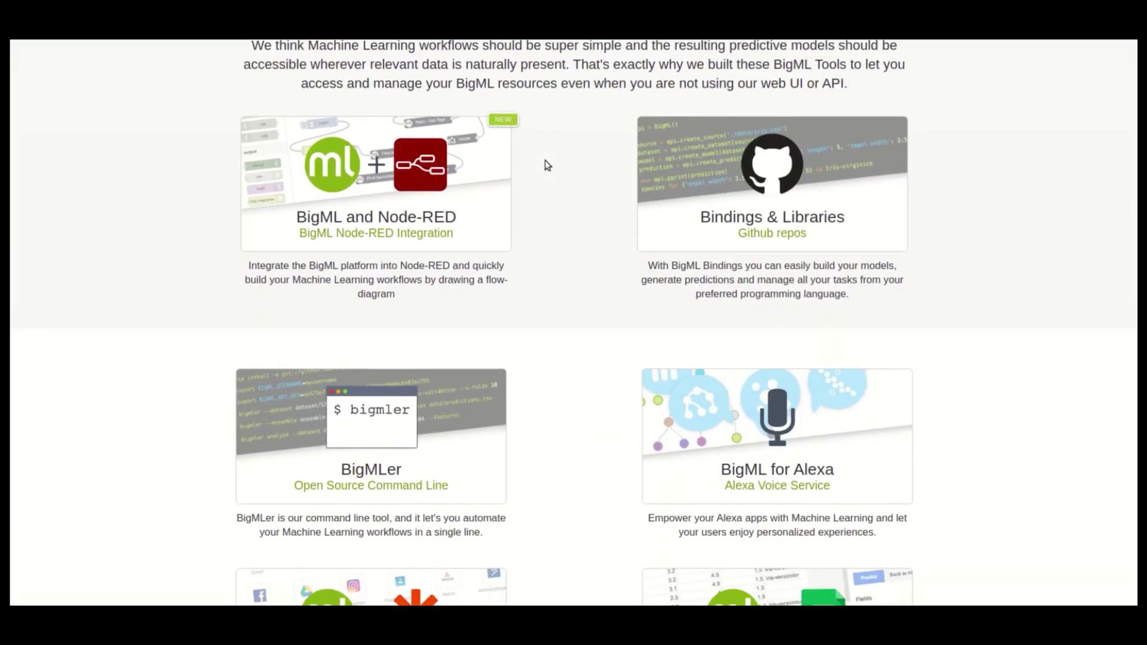
pyautogui.scroll(-5, 545, 160)
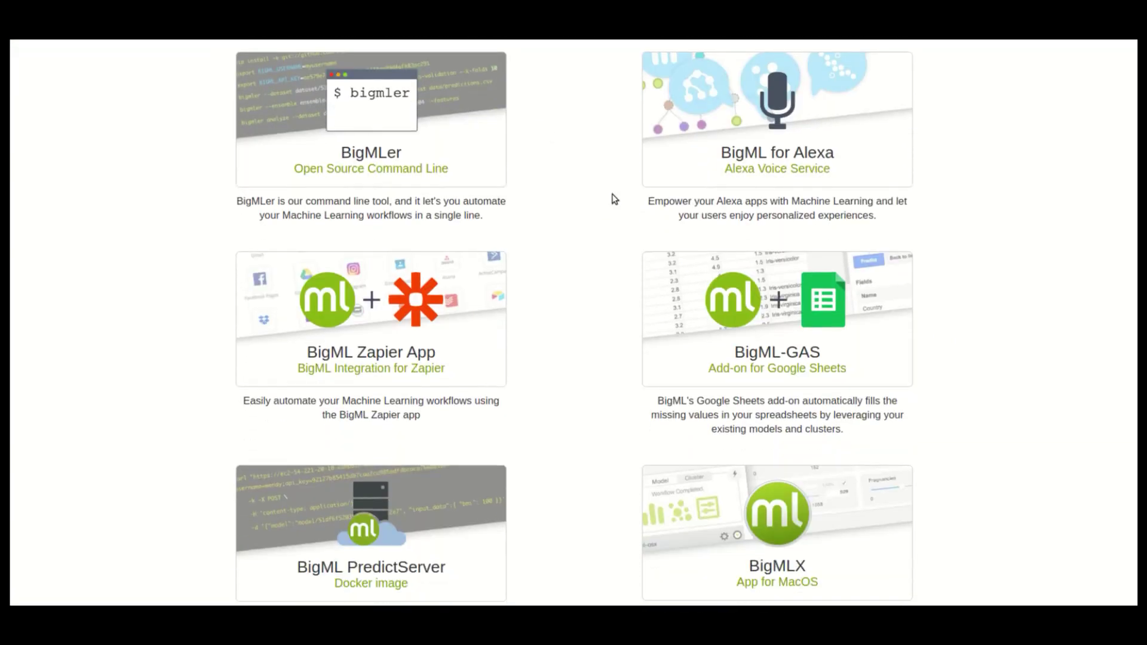